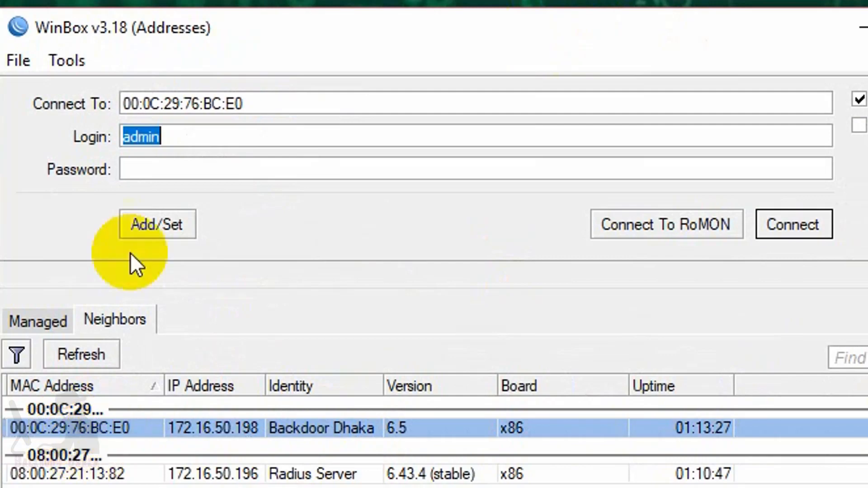
# - Connect as admin to the Backdoor Dhaka router neighbor 00:0C:29:76:BC:E0 at 172.16.50.198
pyautogui.click(240, 428)
pyautogui.click(810, 221)
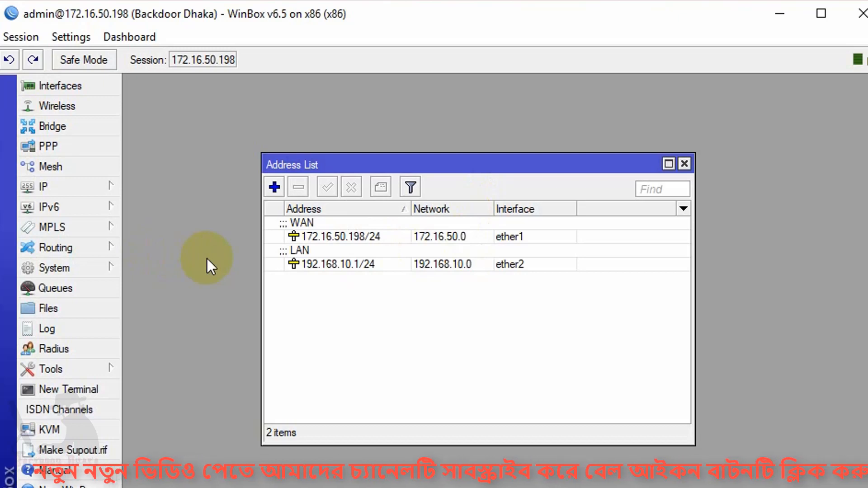
# - Review the WAN 172.16.50.198/24 and LAN 192.168.10.1/24 addresses and the DNS settings
pyautogui.moveTo(525, 168); pyautogui.dragTo(513, 160)
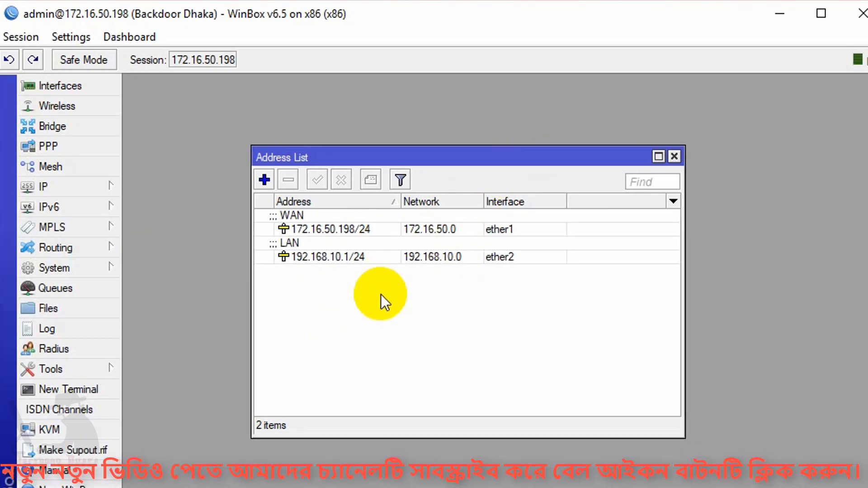
pyautogui.click(324, 228)
pyautogui.click(392, 246)
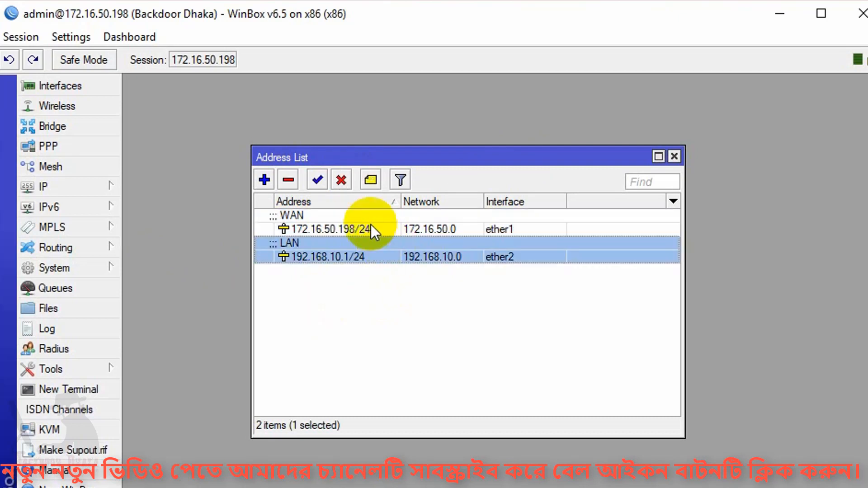
pyautogui.click(674, 156)
pyautogui.click(100, 188)
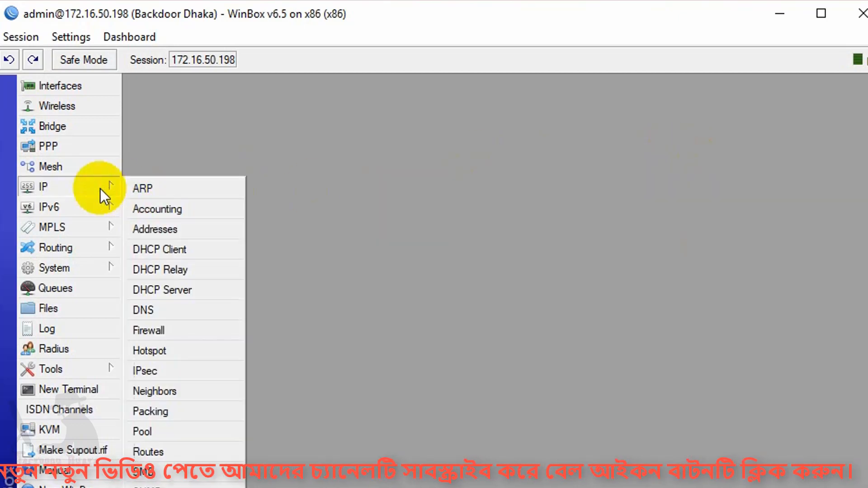
pyautogui.click(181, 304)
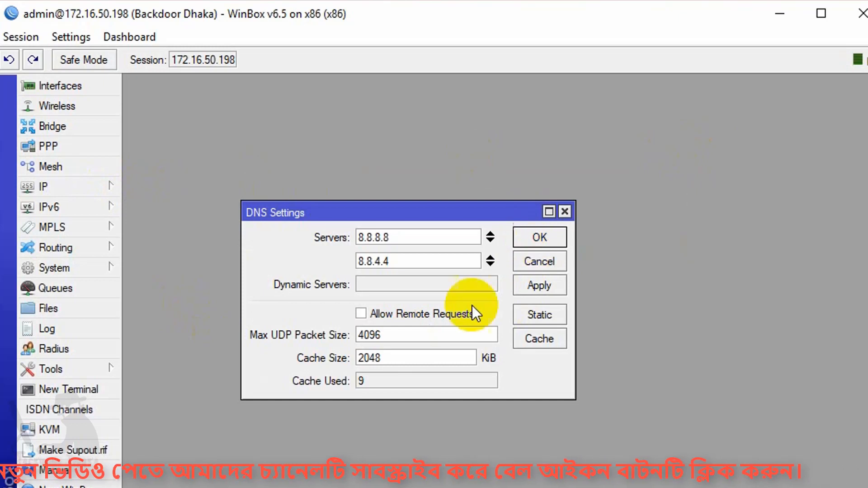
pyautogui.click(547, 244)
# - Inspect the default route via 172.16.50.1 and the masquerade NAT rule for 192.168.10.0/24
pyautogui.click(100, 186)
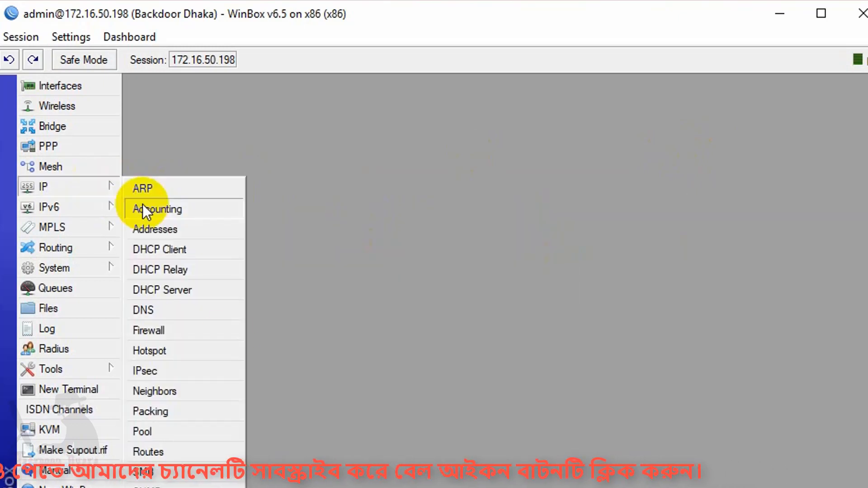
pyautogui.click(178, 452)
pyautogui.click(268, 224)
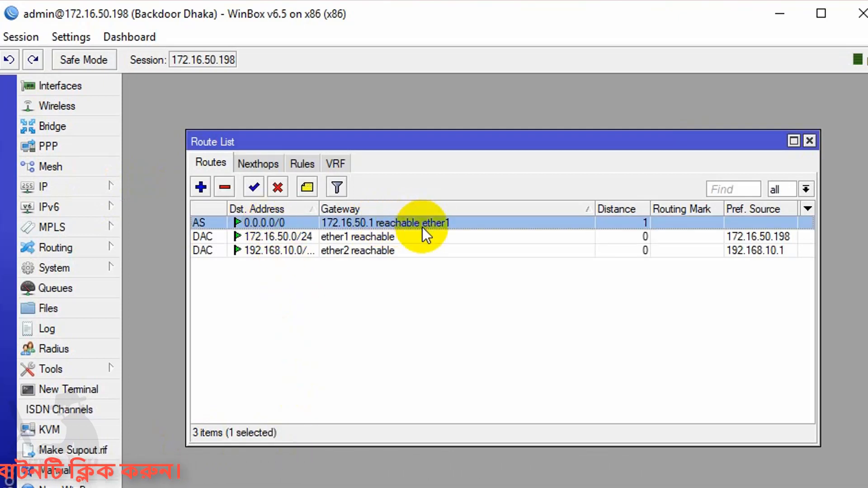
pyautogui.click(809, 141)
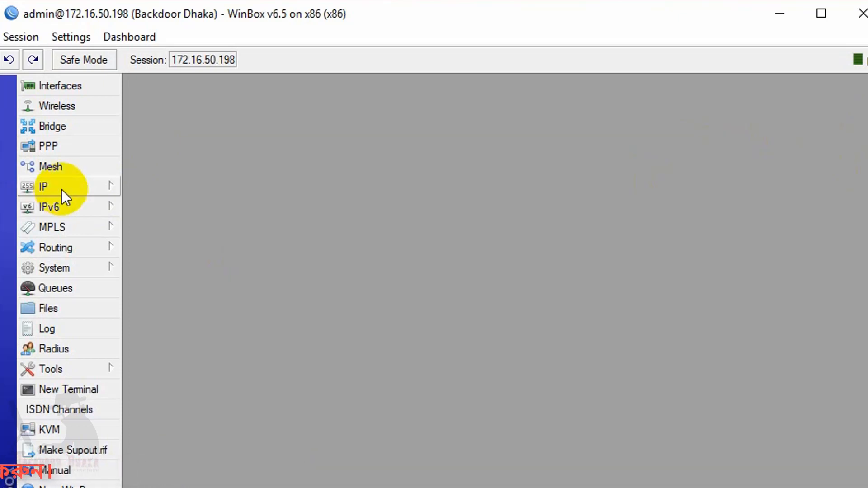
pyautogui.click(62, 188)
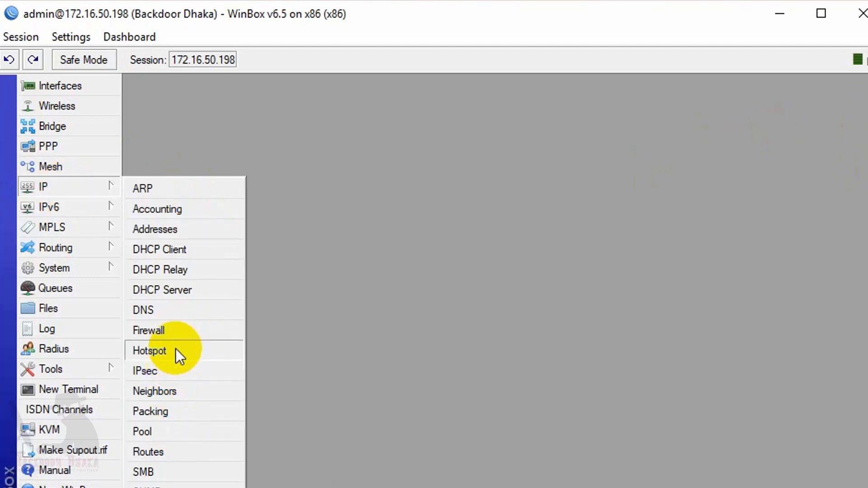
pyautogui.click(175, 330)
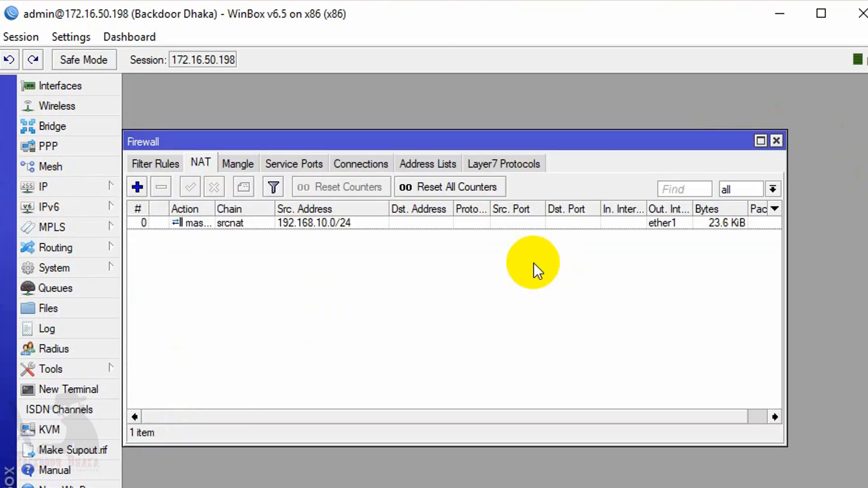
pyautogui.click(277, 226)
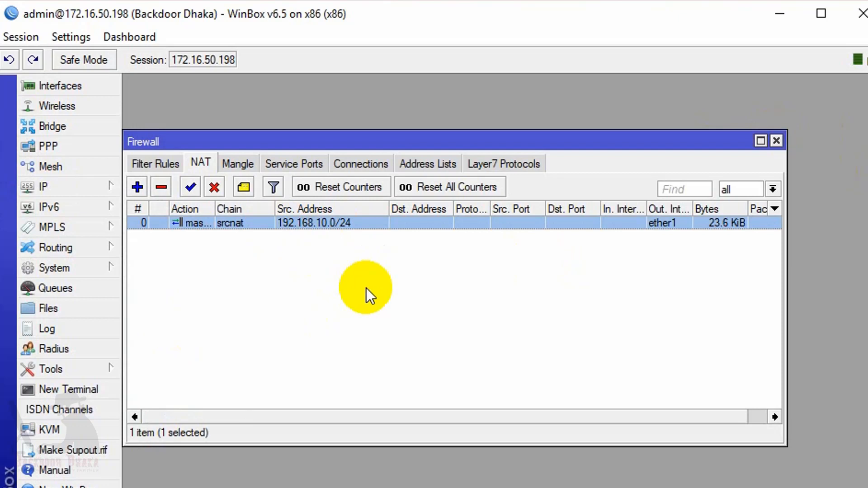
pyautogui.click(777, 142)
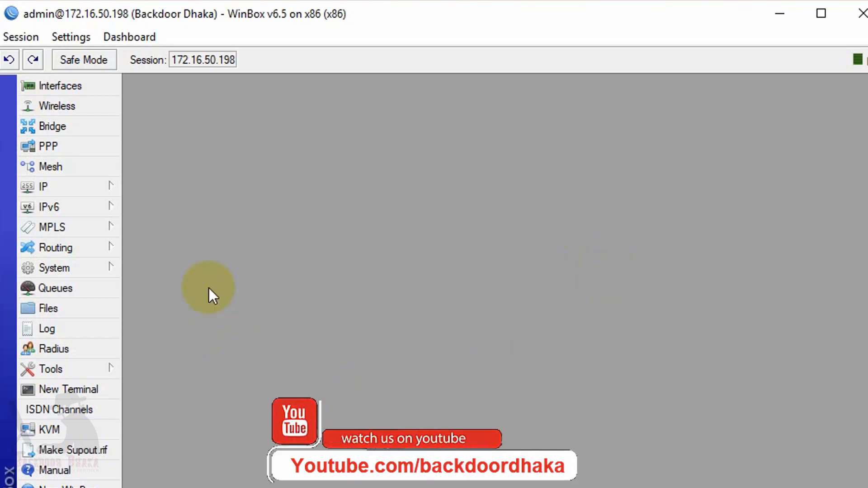
# - Start the Hotspot Setup wizard and choose ether2 as the hotspot interface
pyautogui.click(86, 189)
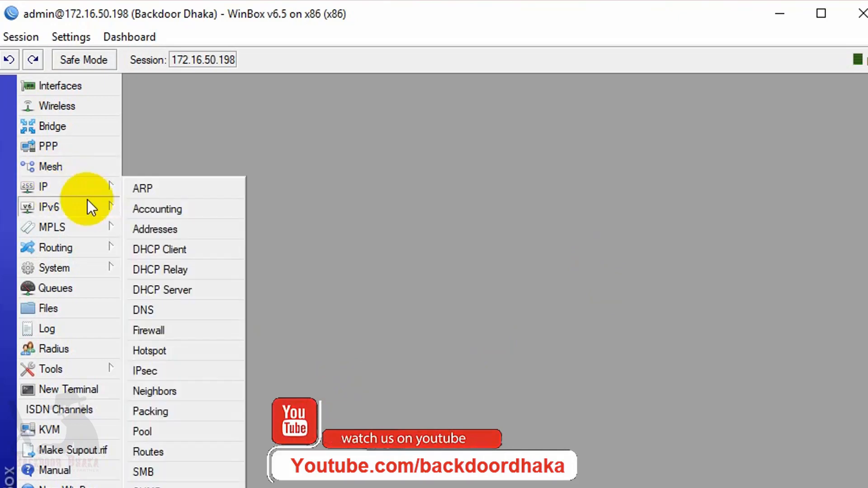
pyautogui.click(151, 351)
pyautogui.moveTo(310, 101); pyautogui.dragTo(296, 150)
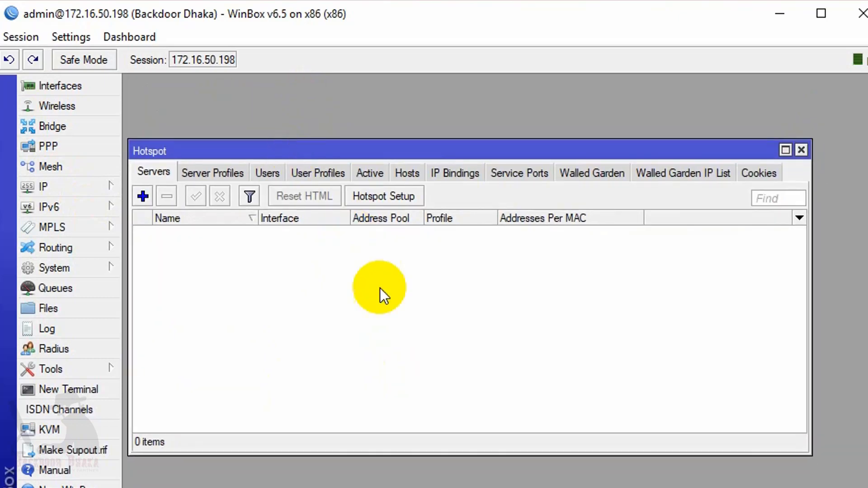
pyautogui.click(388, 198)
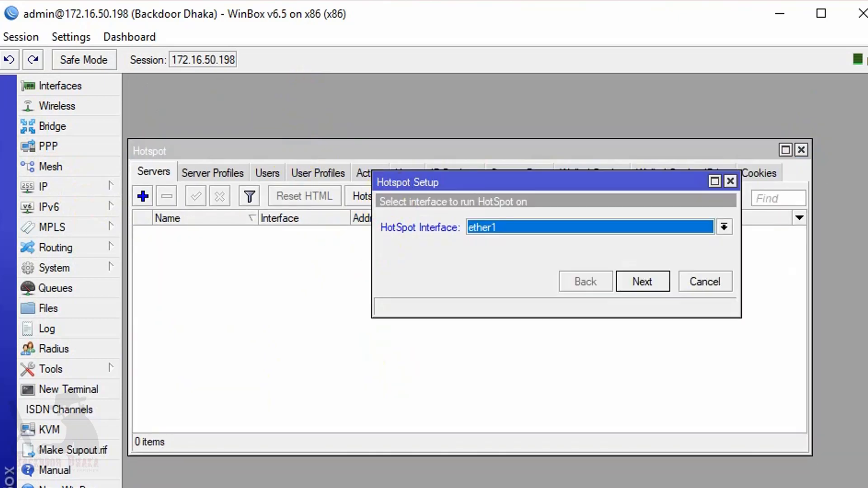
pyautogui.click(510, 227)
pyautogui.click(485, 252)
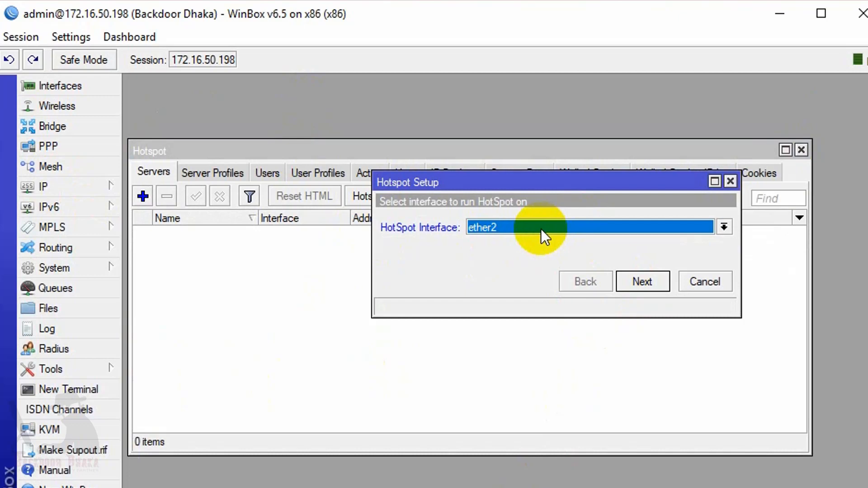
pyautogui.click(651, 284)
# - Accept address 192.168.10.1/24 and pool 192.168.10.2-192.168.10.254, set DNS name backdooordhaka.net, add a local user with a password
pyautogui.click(647, 282)
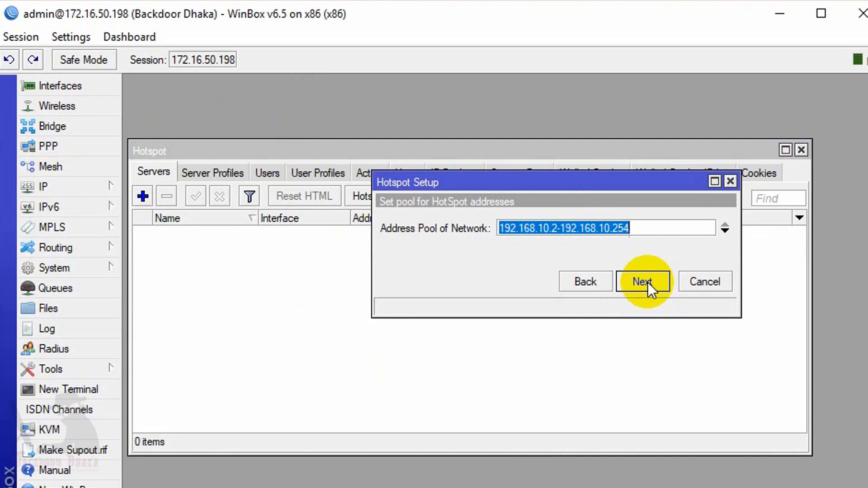
pyautogui.click(648, 281)
pyautogui.write('backdooordhaka.net')
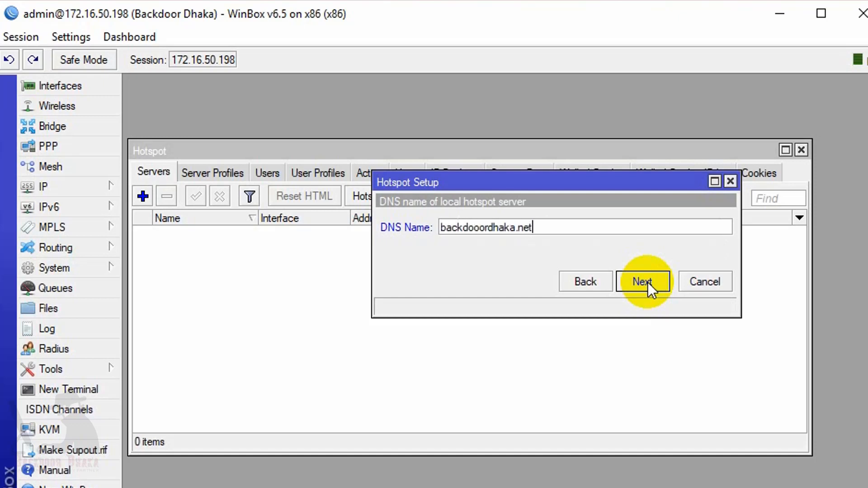
pyautogui.click(647, 282)
pyautogui.click(602, 249)
pyautogui.write('1234')
pyautogui.click(639, 285)
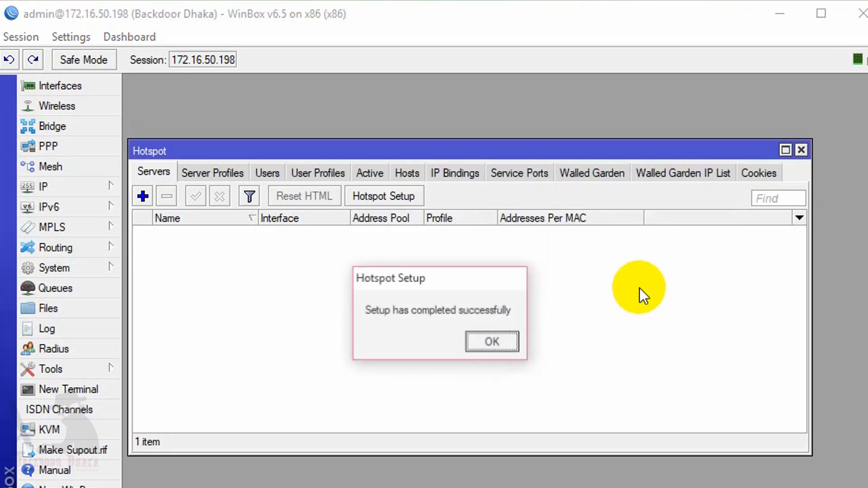
pyautogui.click(492, 342)
# - Set hotspot1's Addresses Per MAC to 1 and save it
pyautogui.click(330, 231)
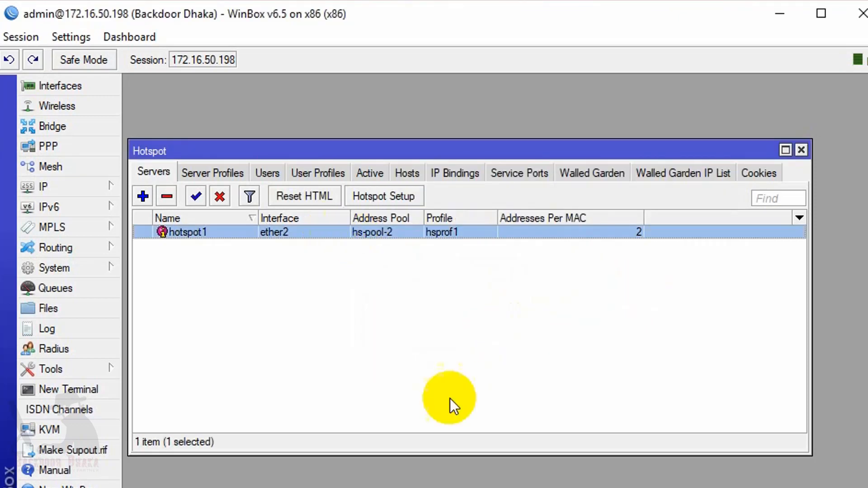
pyautogui.doubleClick(382, 232)
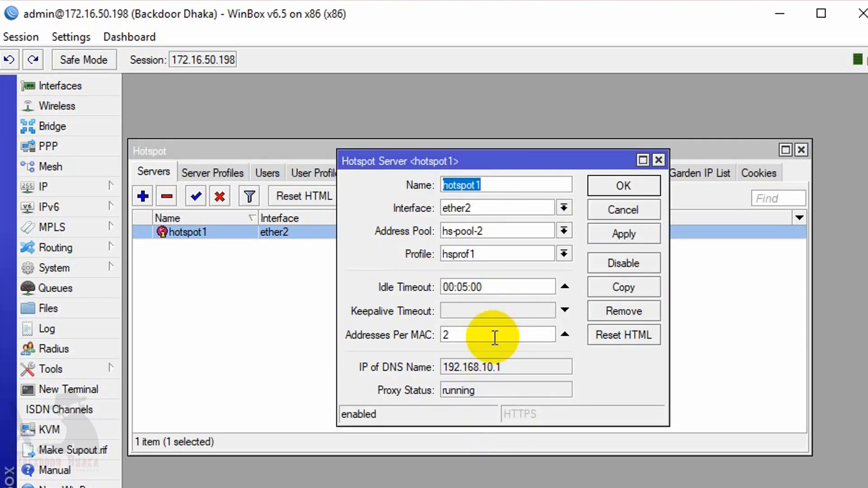
pyautogui.doubleClick(489, 335)
pyautogui.write('1')
pyautogui.click(623, 186)
# - Open the hsprof1 server profile from the Server Profiles list
pyautogui.click(212, 173)
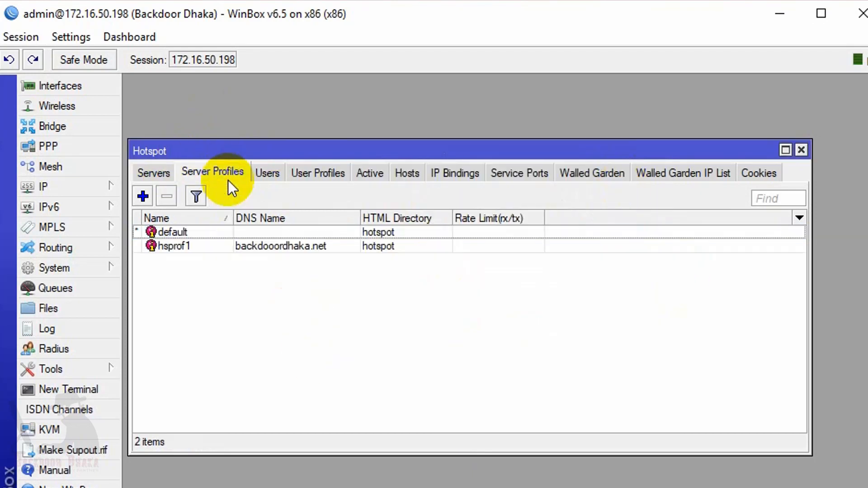
pyautogui.click(332, 246)
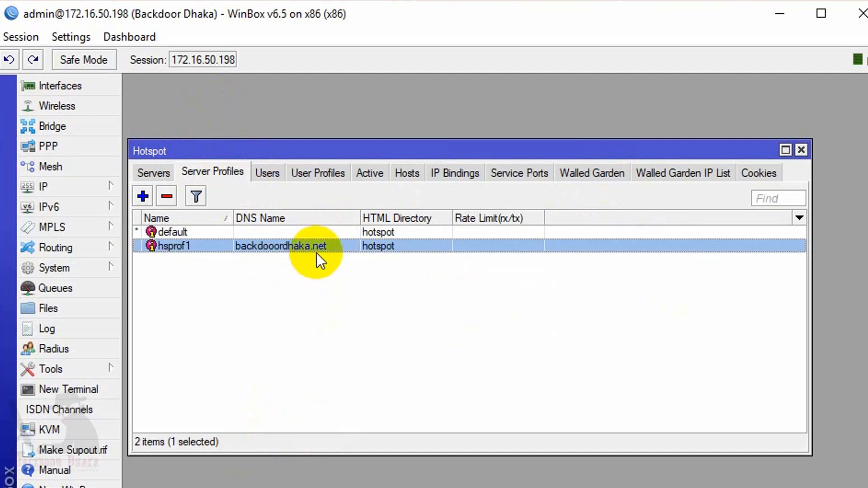
pyautogui.doubleClick(263, 244)
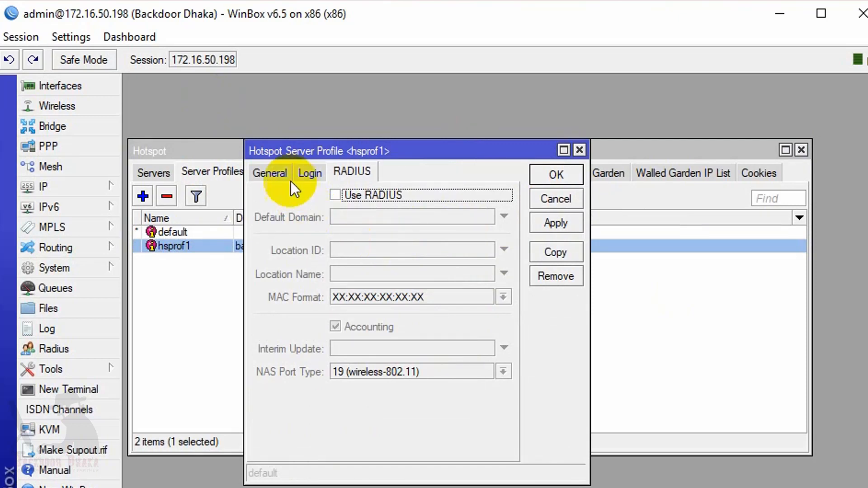
# - In hsprof1's login methods, disable Cookie and enable HTTPS and HTTP PAP
pyautogui.click(272, 175)
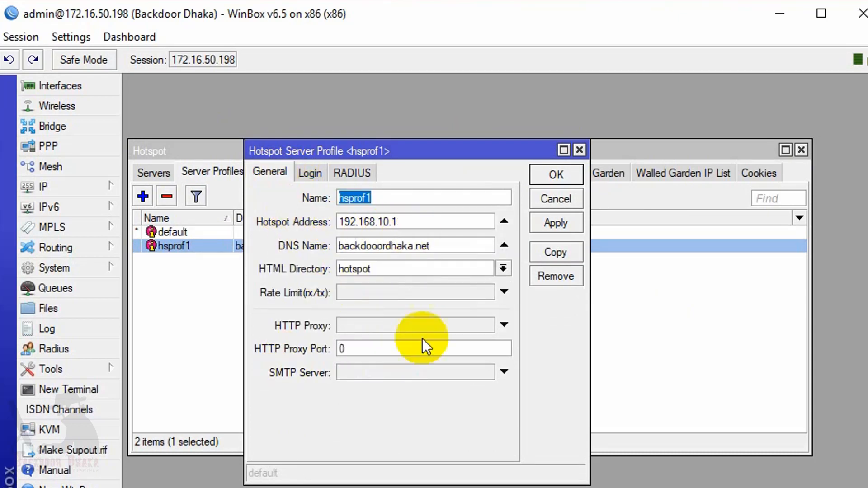
pyautogui.click(310, 175)
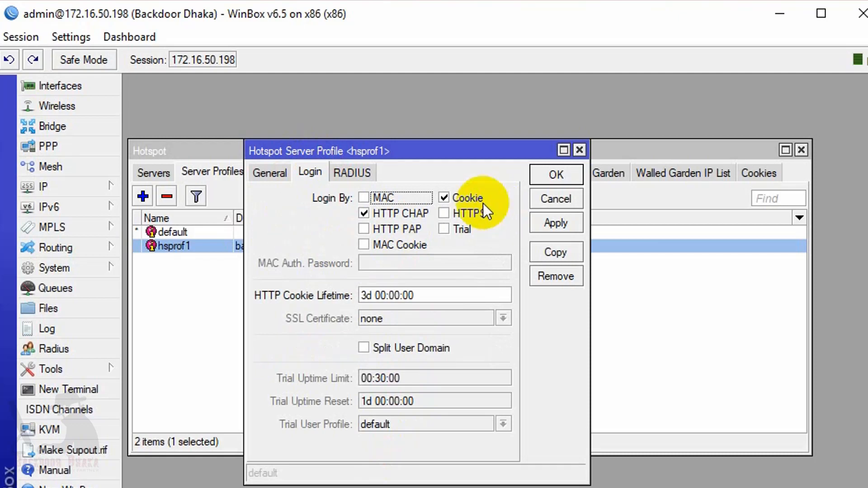
pyautogui.click(457, 197)
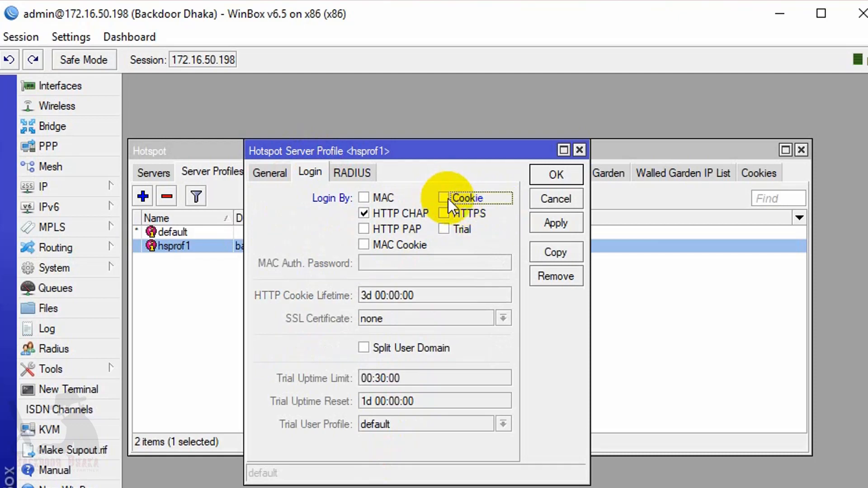
pyautogui.click(447, 199)
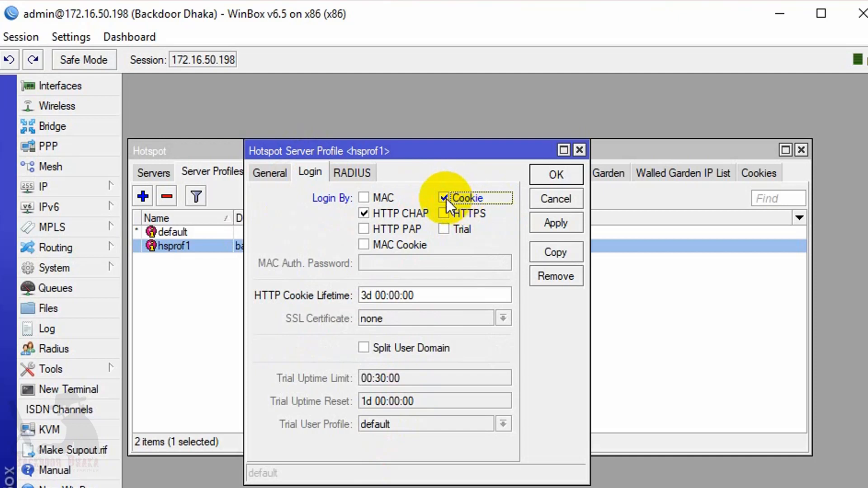
pyautogui.click(445, 199)
pyautogui.click(444, 215)
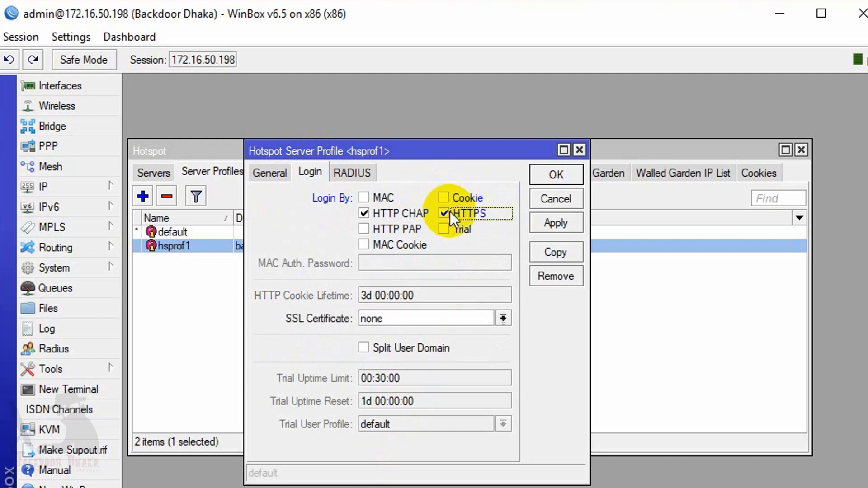
pyautogui.click(365, 230)
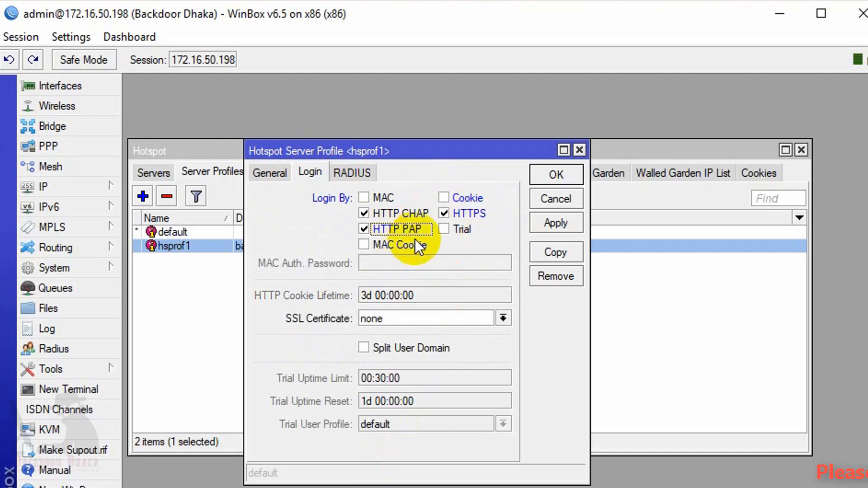
# - Enable Use RADIUS on hsprof1, save the profile, and close the Hotspot window
pyautogui.click(359, 173)
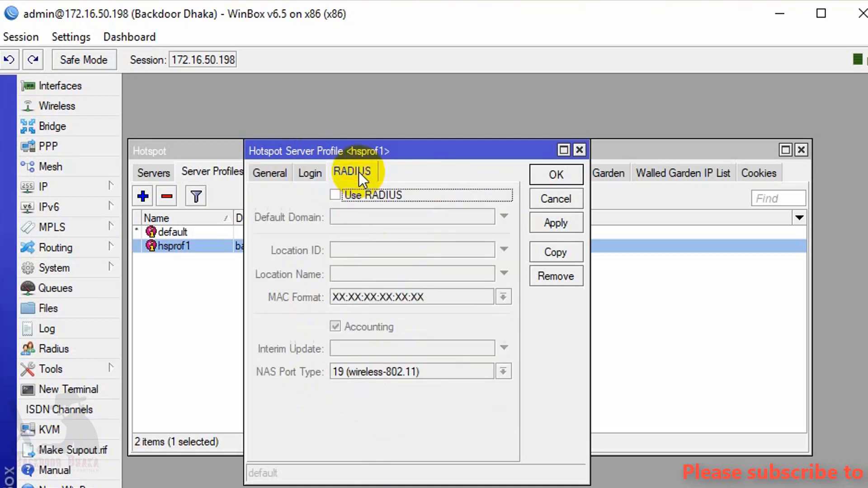
pyautogui.click(338, 196)
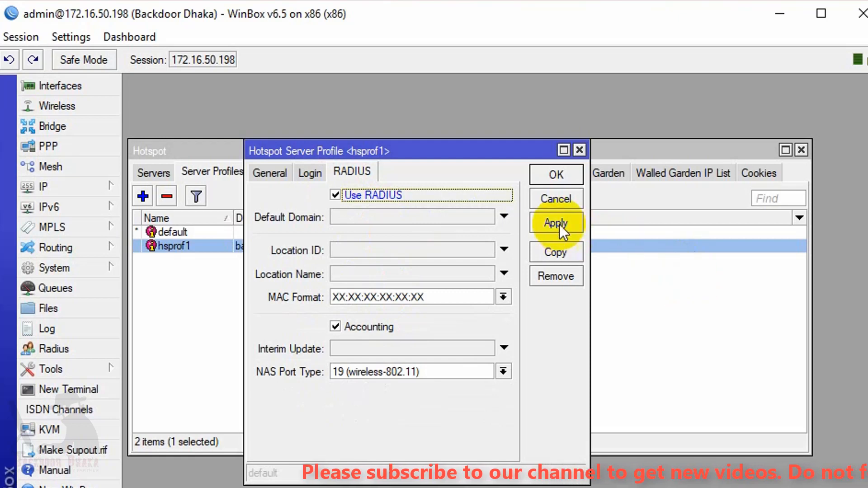
pyautogui.click(556, 176)
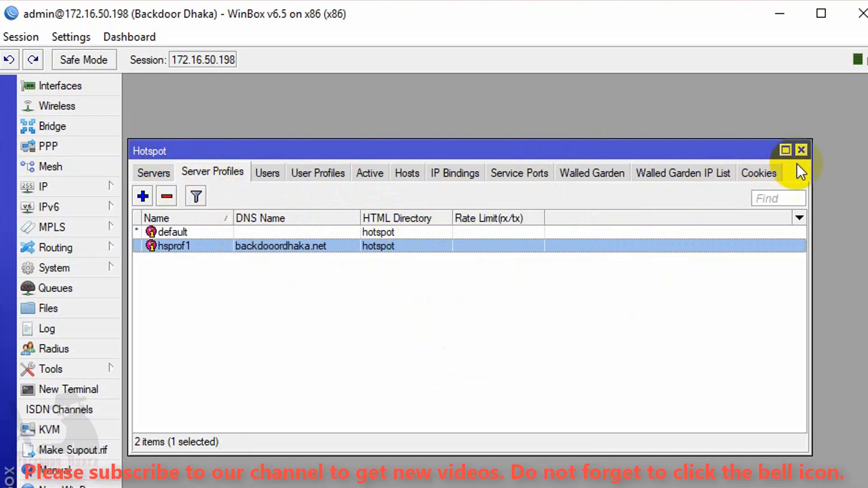
pyautogui.click(801, 149)
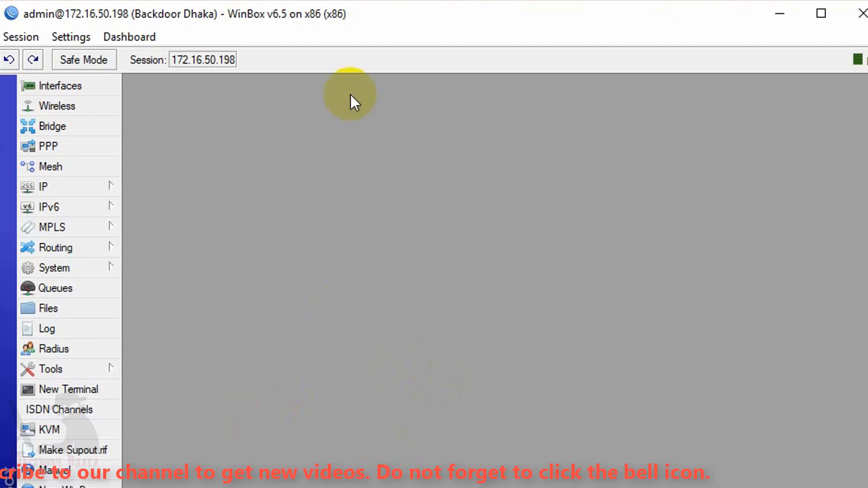
pyautogui.click(360, 25)
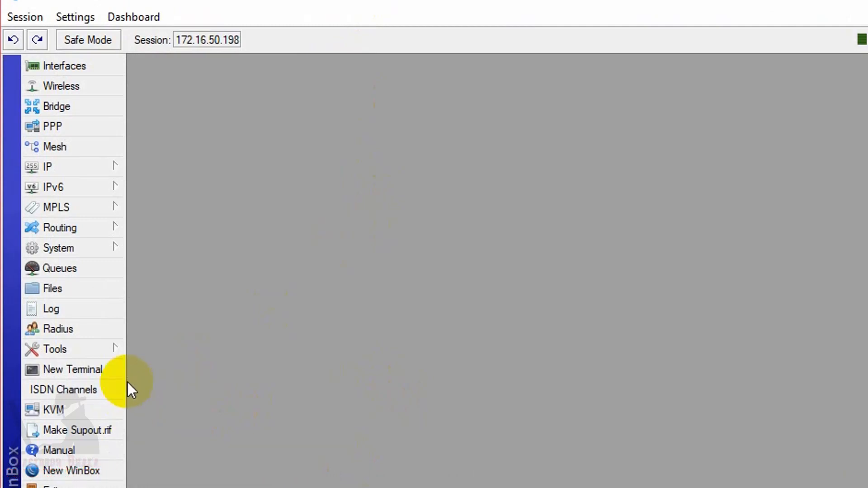
# - Open the Radius server list and begin a new RADIUS server entry
pyautogui.click(54, 330)
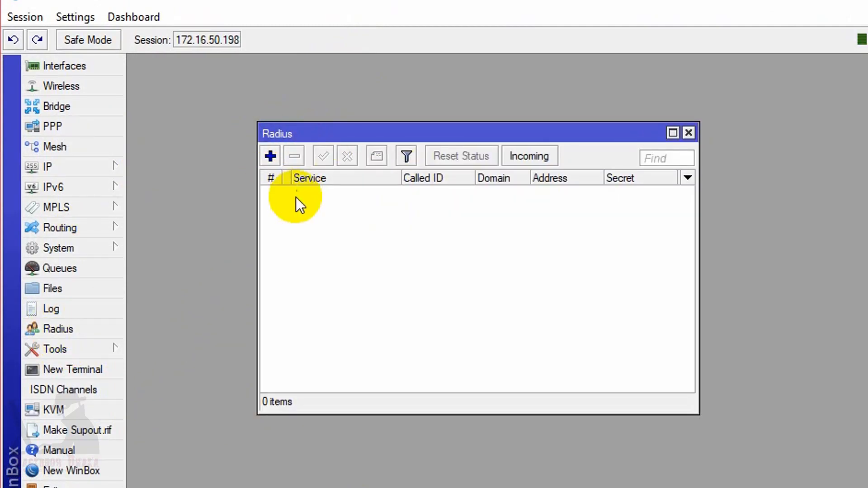
pyautogui.click(271, 156)
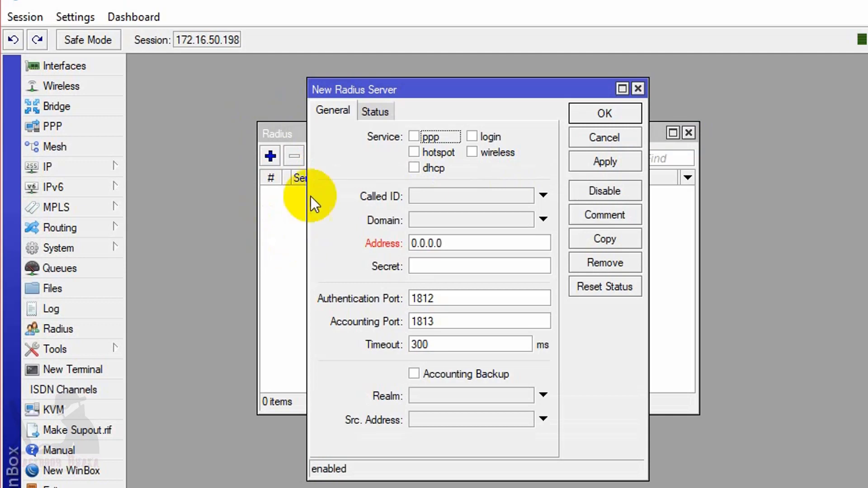
# - Add a hotspot RADIUS server at 172.16.50.196 with its shared secret
pyautogui.click(414, 152)
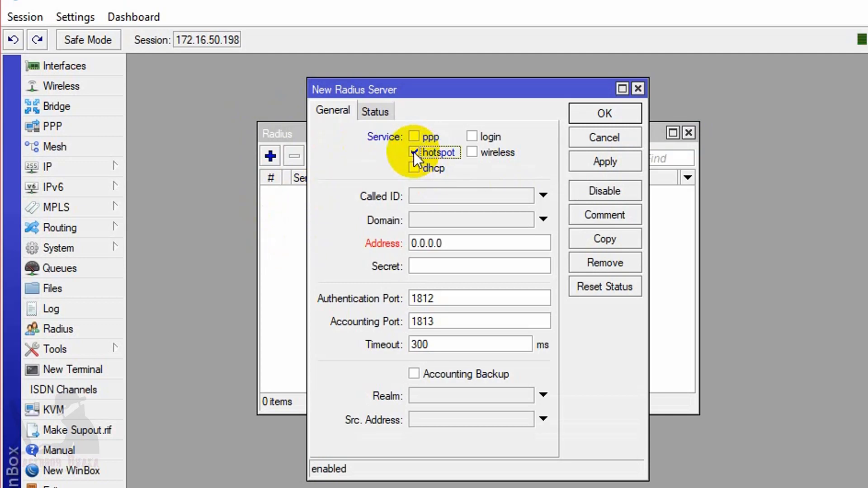
pyautogui.moveTo(471, 243); pyautogui.dragTo(338, 250)
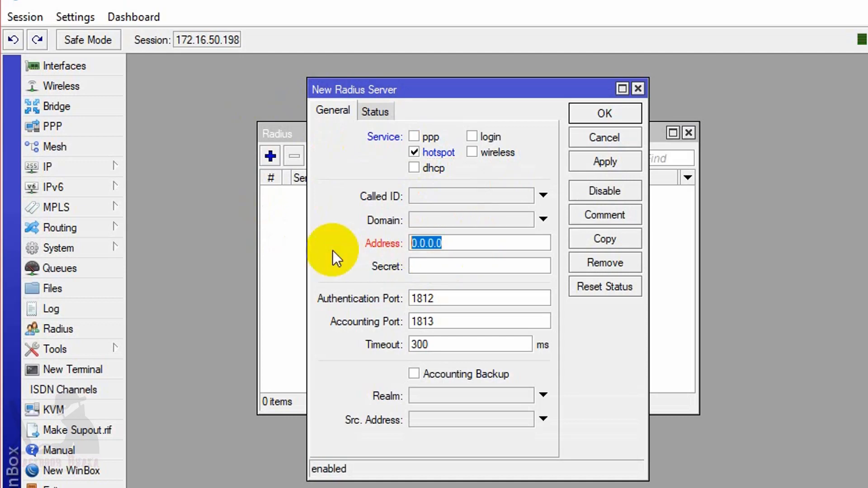
pyautogui.write('172.1')
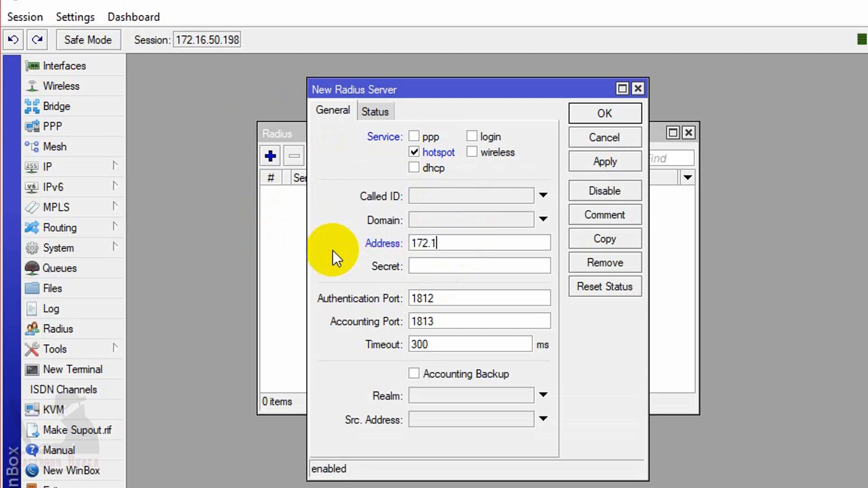
pyautogui.write('6.50.196')
pyautogui.click(452, 267)
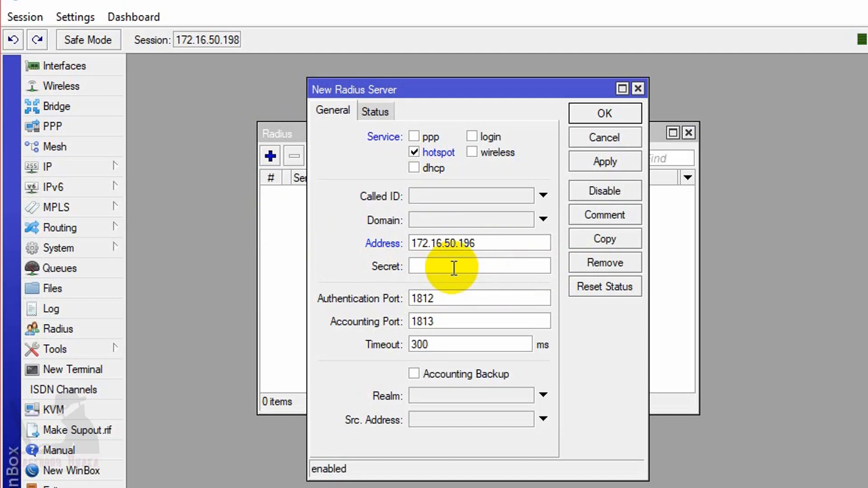
pyautogui.write('123456789')
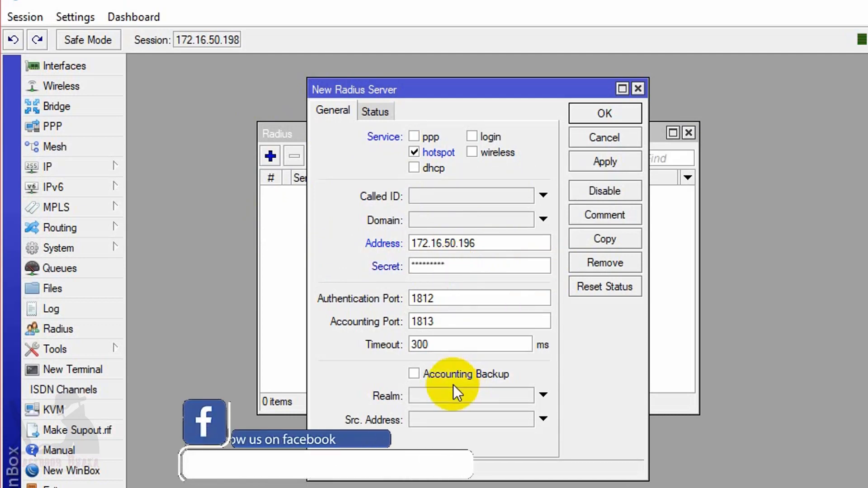
pyautogui.click(602, 161)
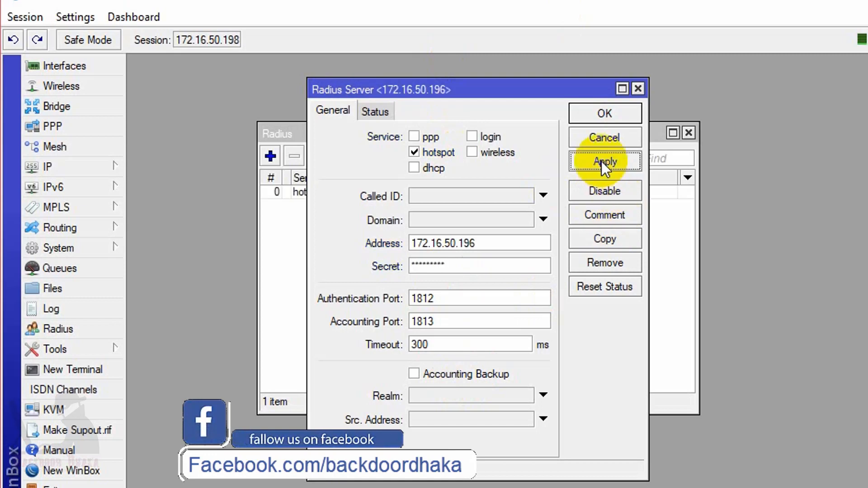
pyautogui.click(605, 113)
pyautogui.click(446, 213)
# - Accept incoming RADIUS requests on port 1700 and confirm the settings
pyautogui.click(422, 235)
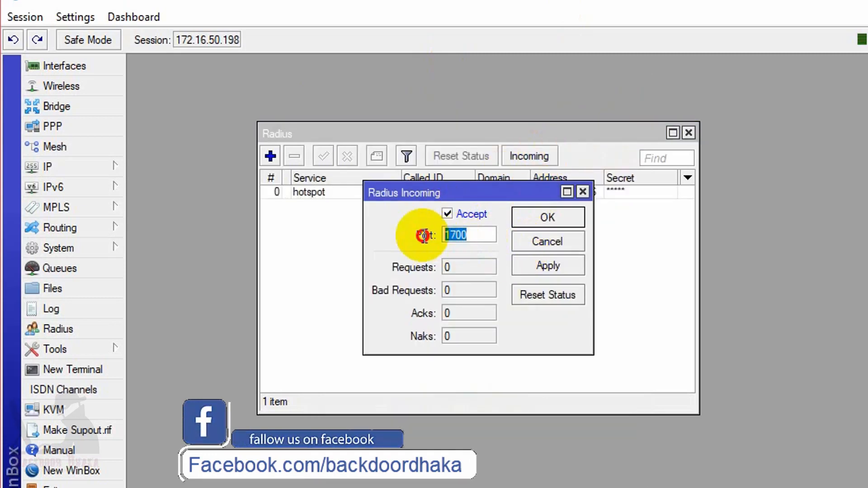
pyautogui.click(565, 263)
pyautogui.click(546, 219)
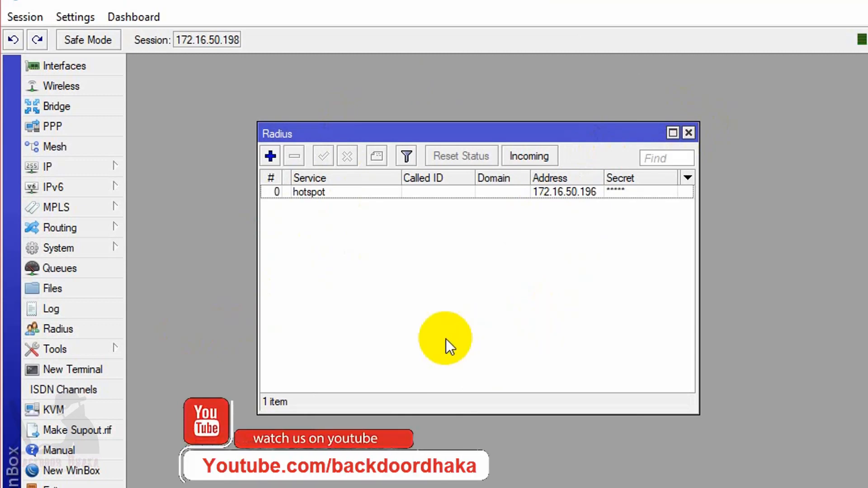
pyautogui.click(25, 17)
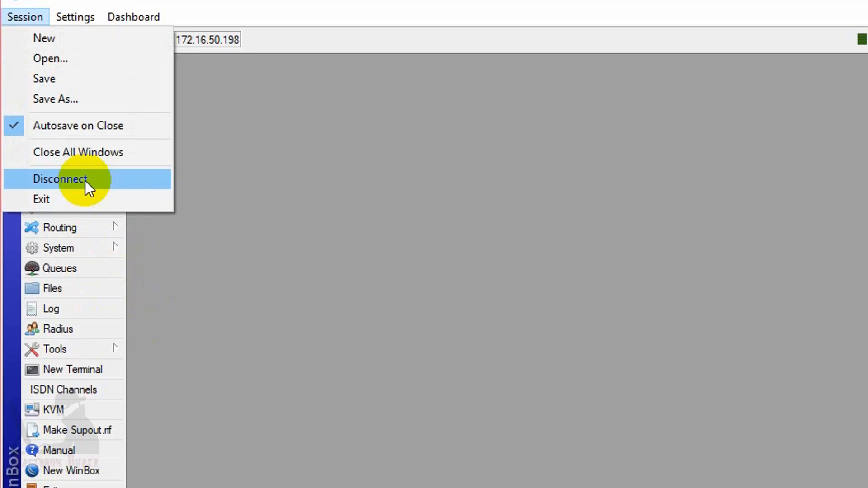
# - Disconnect the WinBox session from the router at 172.16.50.198
pyautogui.click(85, 180)
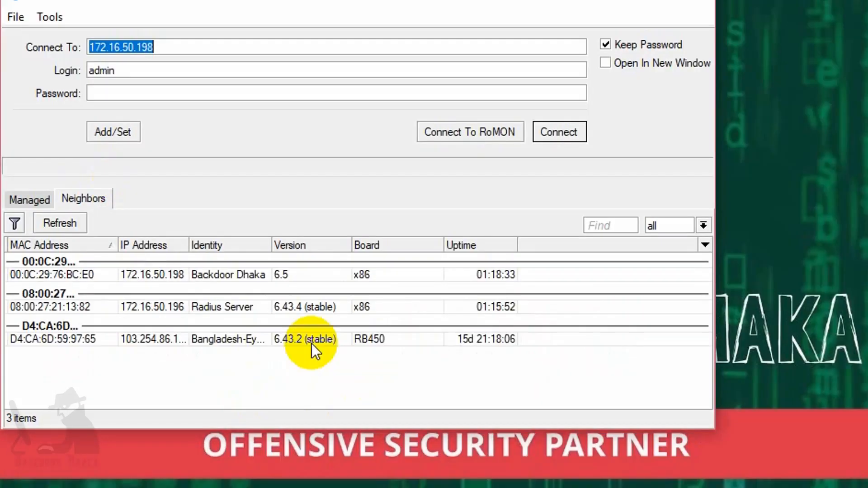
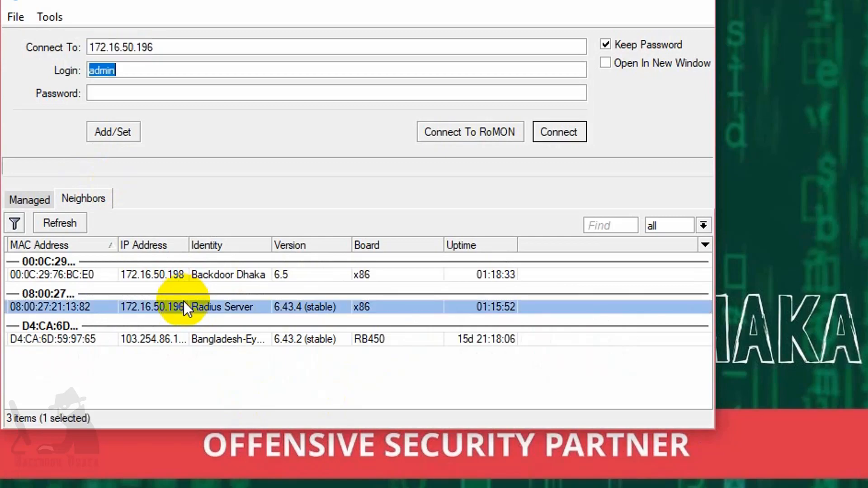
# - Connect as admin to the Radius Server router at 172.16.50.196 and close its licence notice
pyautogui.click(558, 134)
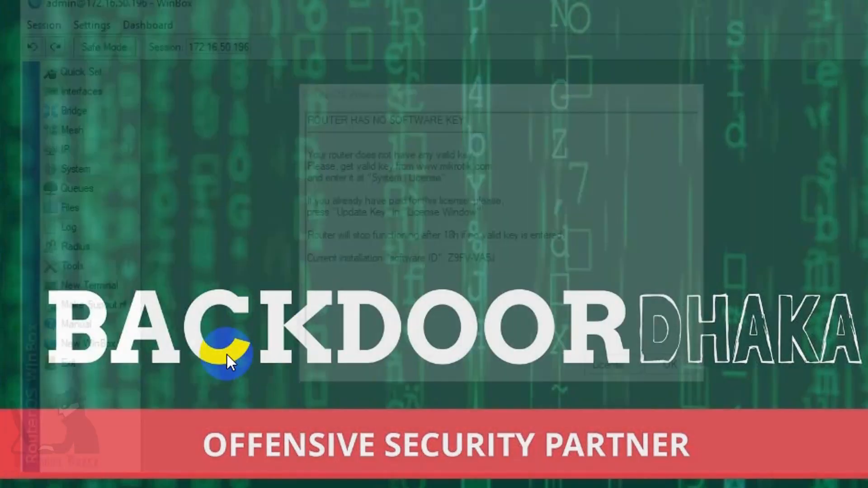
pyautogui.click(665, 370)
pyautogui.click(76, 152)
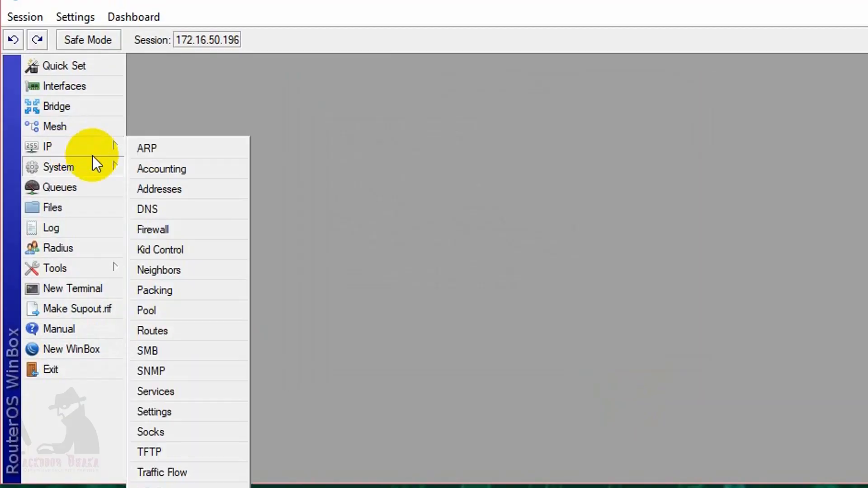
pyautogui.click(173, 189)
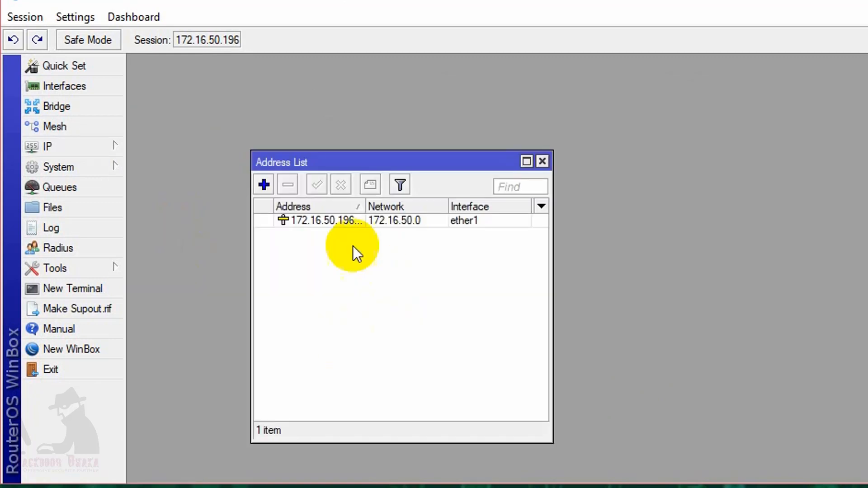
pyautogui.click(339, 221)
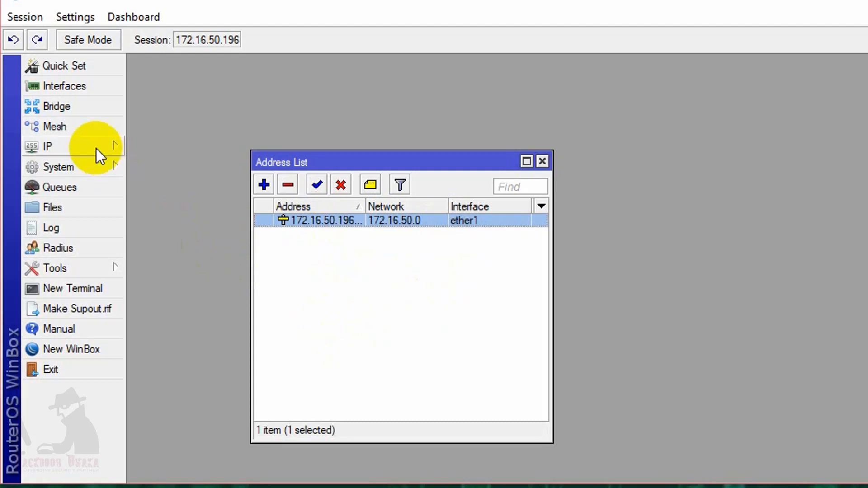
pyautogui.moveTo(379, 164); pyautogui.dragTo(350, 127)
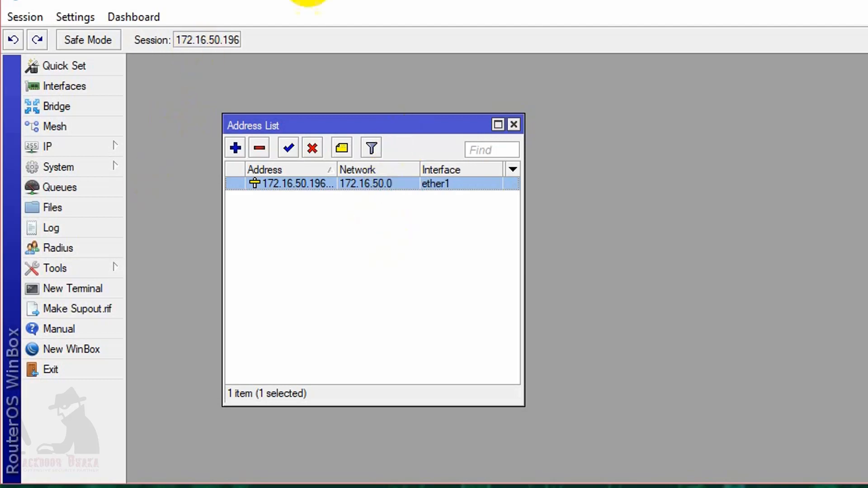
pyautogui.click(516, 126)
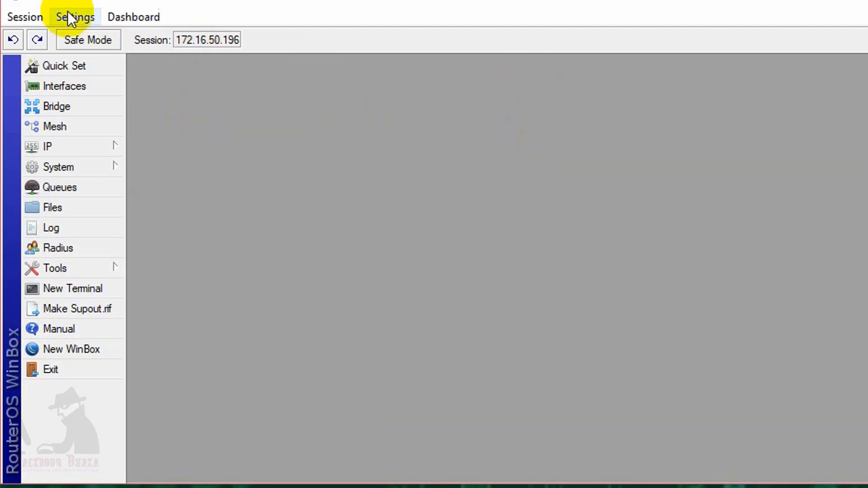
# - End the WinBox session with the Radius Server at 172.16.50.196 via Session > Disconnect
pyautogui.click(28, 17)
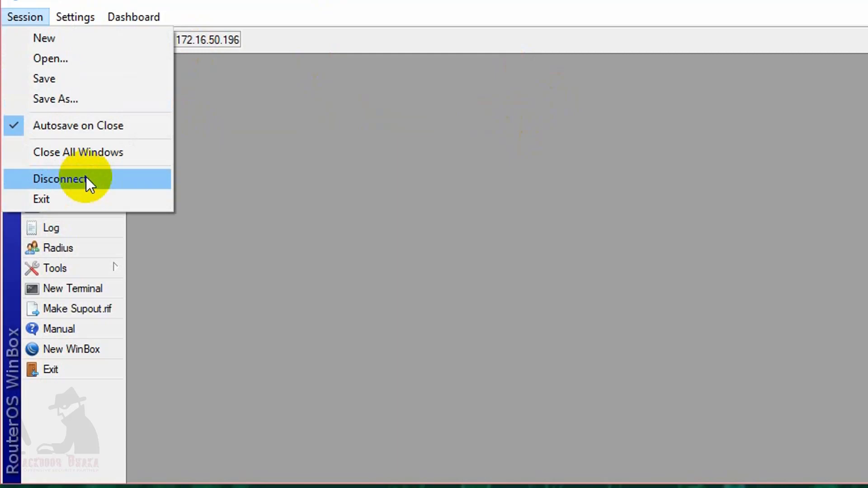
pyautogui.click(86, 179)
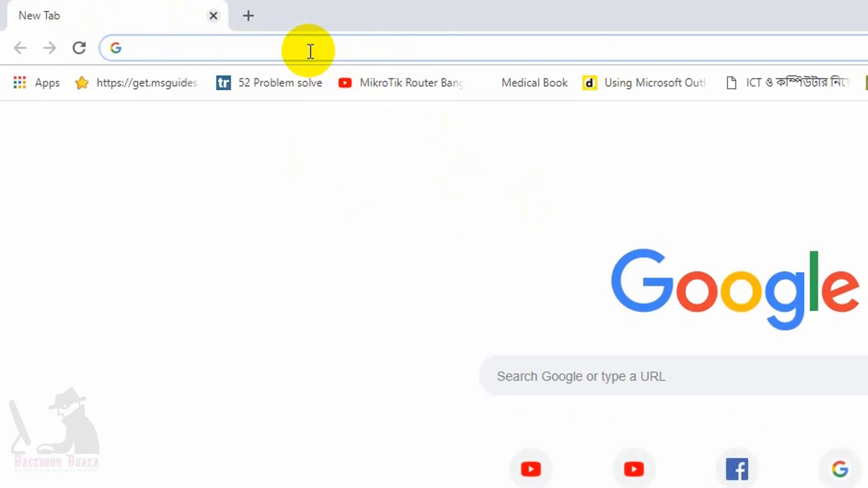
# - Load 172.16.50.196/userman in Chrome to reach the User Manager login page
pyautogui.write('172.16.5')
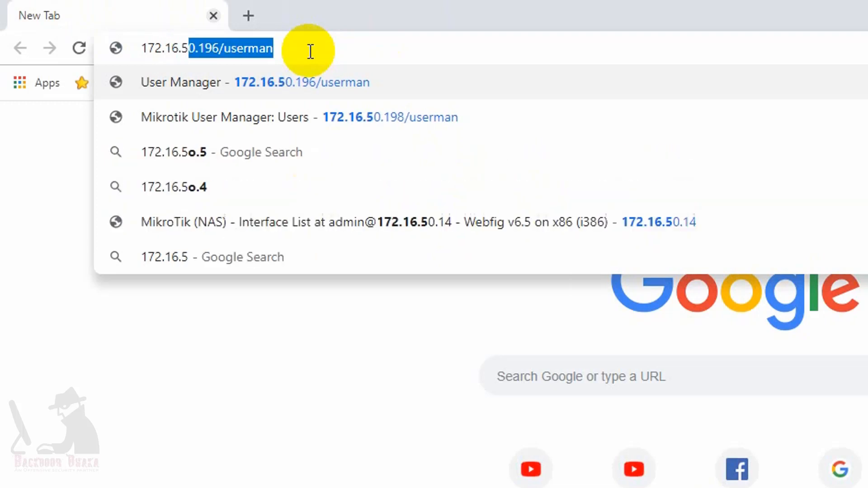
pyautogui.write('0.196/us')
pyautogui.press('Return')
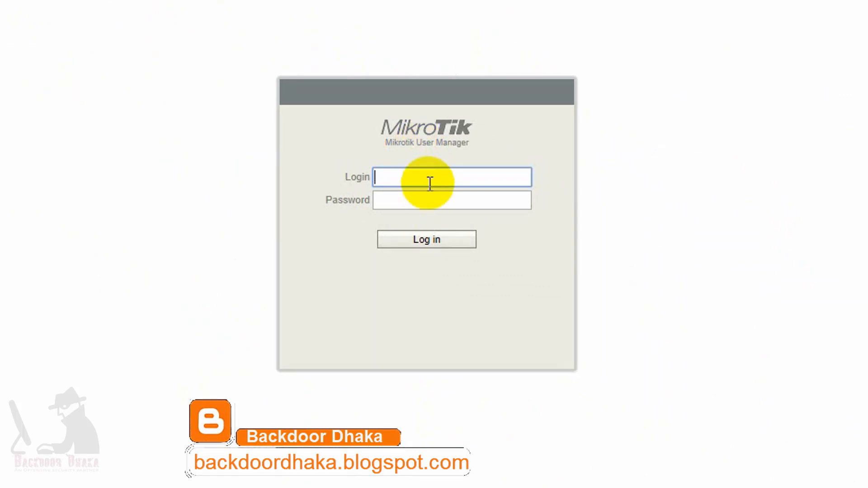
# - Enter admin as the User Manager login name and move to the password field
pyautogui.write('admin')
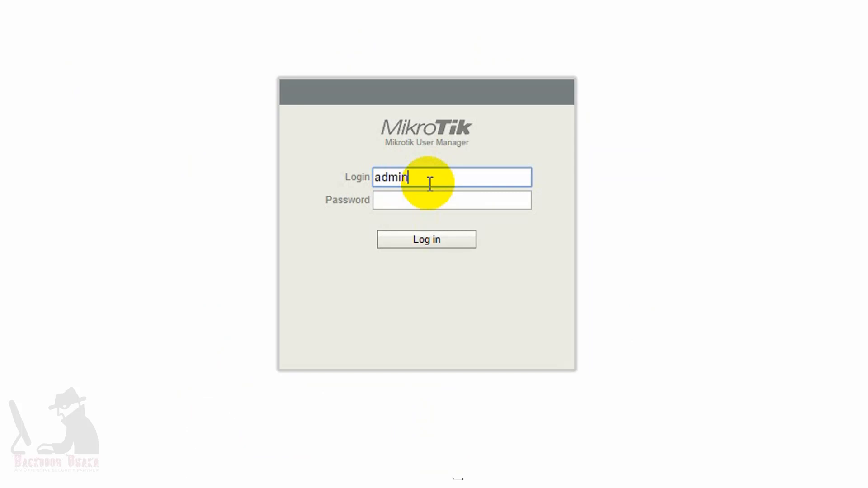
pyautogui.click(426, 199)
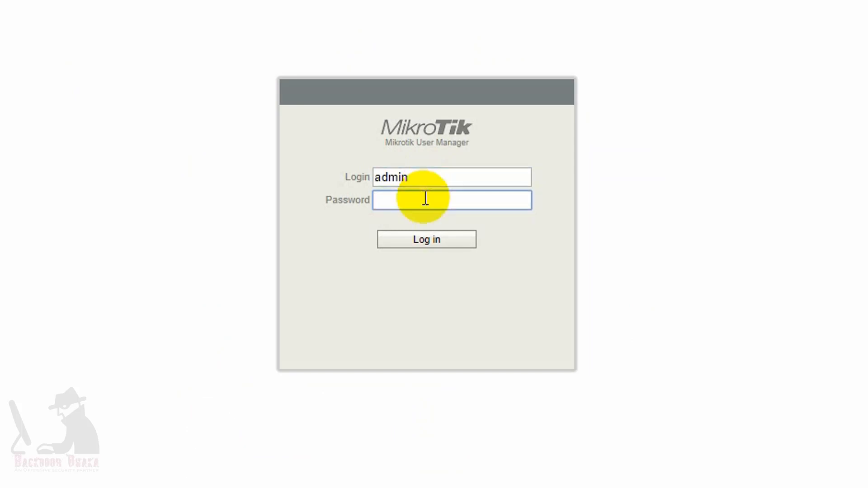
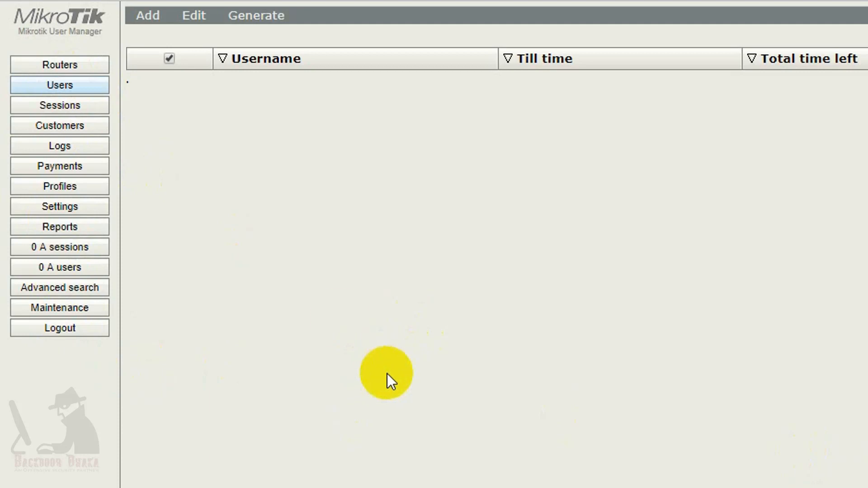
# - Browse the User Manager sections (payments, routers, users, settings), ending on Profiles
pyautogui.click(63, 166)
pyautogui.click(76, 66)
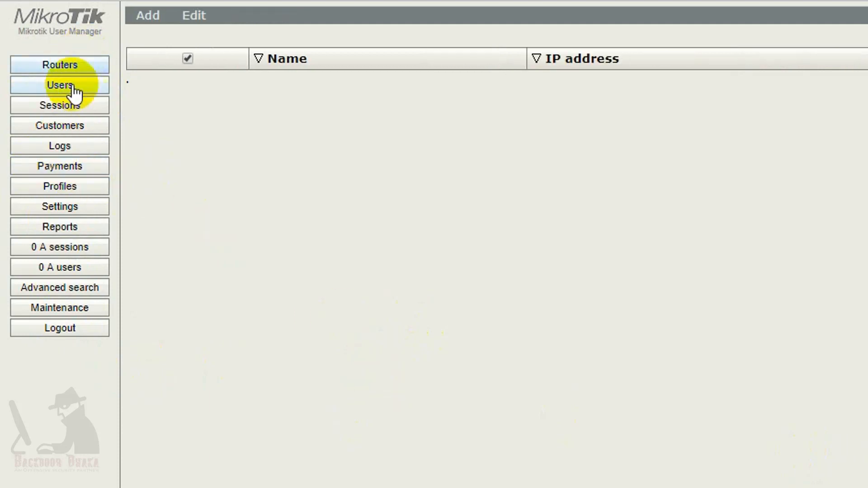
pyautogui.click(59, 84)
pyautogui.click(60, 207)
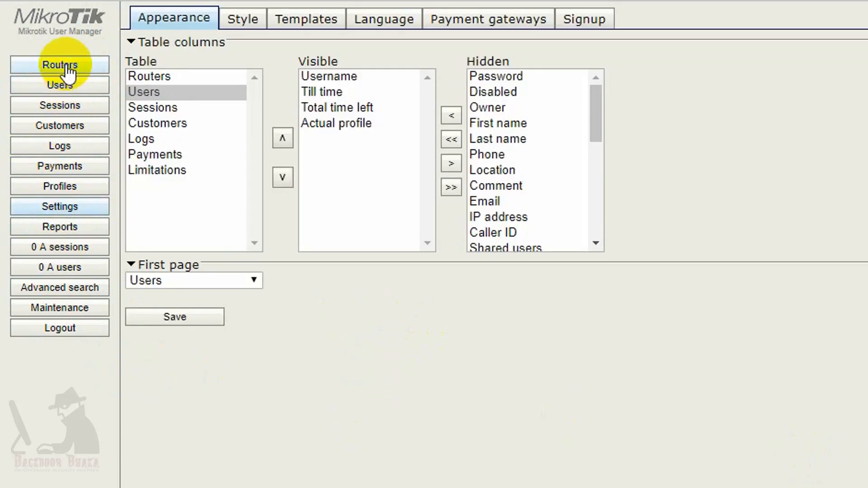
pyautogui.click(66, 69)
pyautogui.click(50, 189)
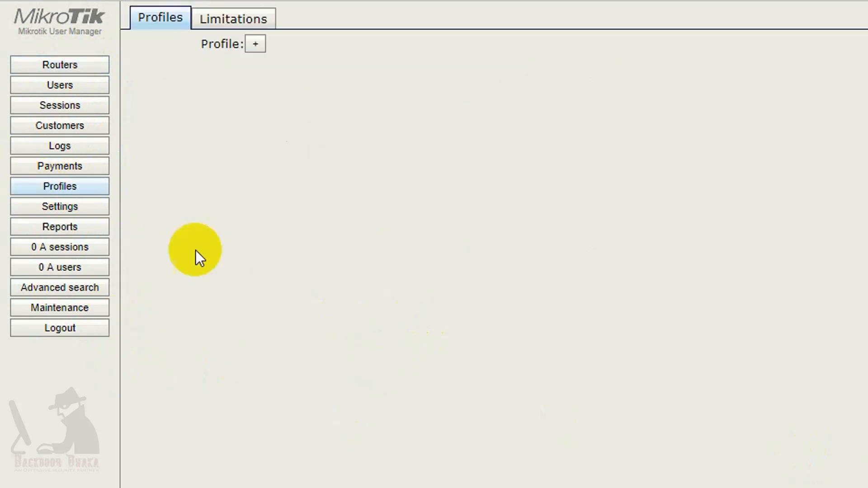
# - Start a new limitation under Limitations, expanding Rate limits and Constraints to fill in its name
pyautogui.click(236, 20)
pyautogui.click(147, 46)
pyautogui.click(156, 65)
pyautogui.moveTo(692, 113); pyautogui.dragTo(670, 157)
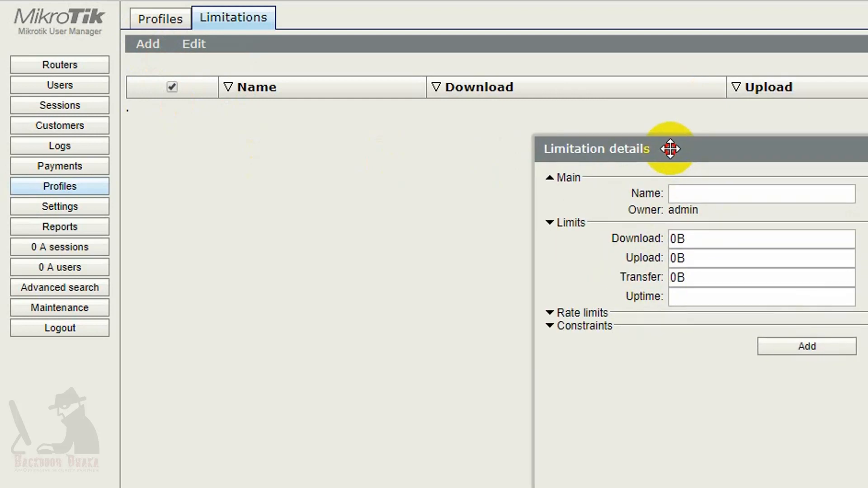
pyautogui.click(552, 314)
pyautogui.click(682, 334)
pyautogui.click(703, 193)
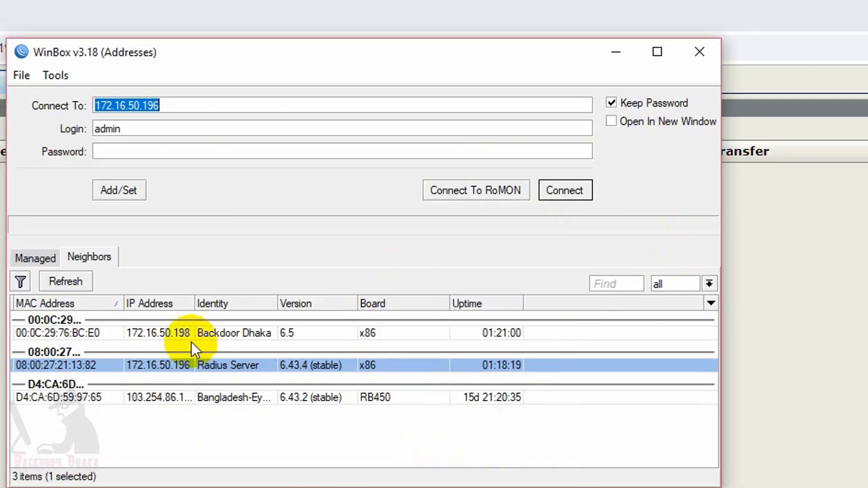
# - Connect WinBox to the Backdoor Dhaka router at 172.16.50.198 and list its IP pools
pyautogui.click(188, 333)
pyautogui.click(566, 192)
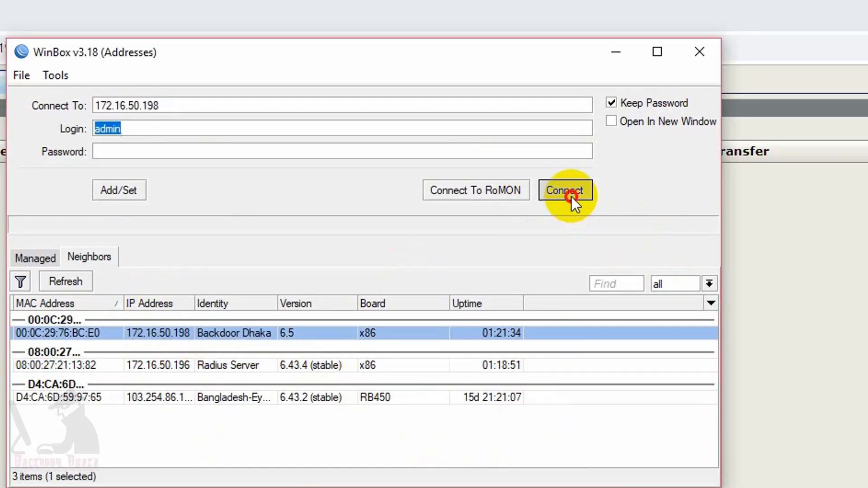
pyautogui.click(76, 220)
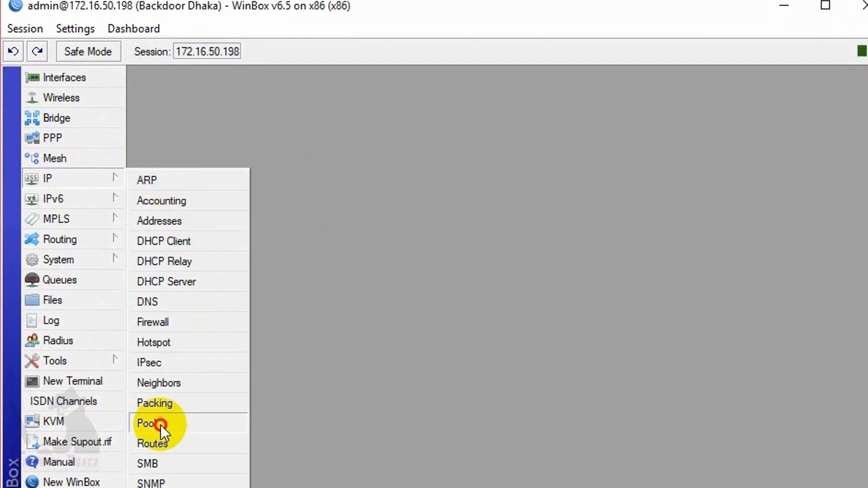
pyautogui.click(156, 467)
# - Copy the pool name hs-pool-2 for the limitation's IP pool field
pyautogui.doubleClick(478, 384)
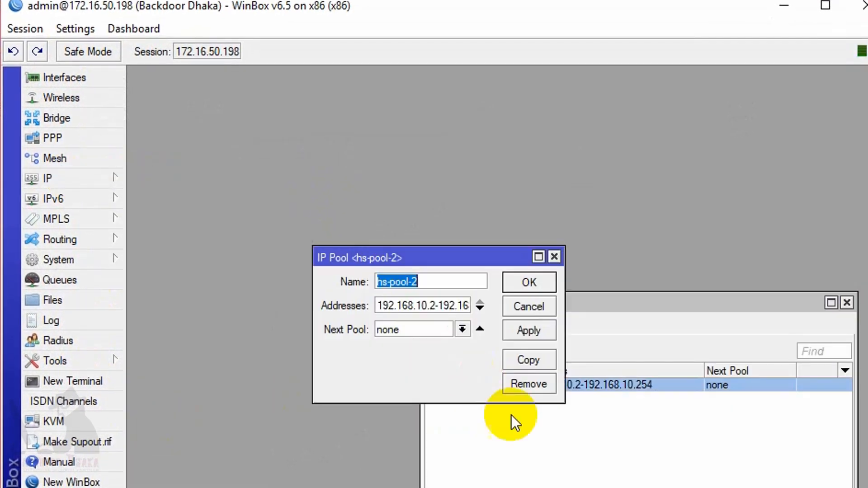
pyautogui.click(437, 284)
pyautogui.moveTo(446, 278); pyautogui.dragTo(346, 276)
pyautogui.hotkey('ctrl', 'c')
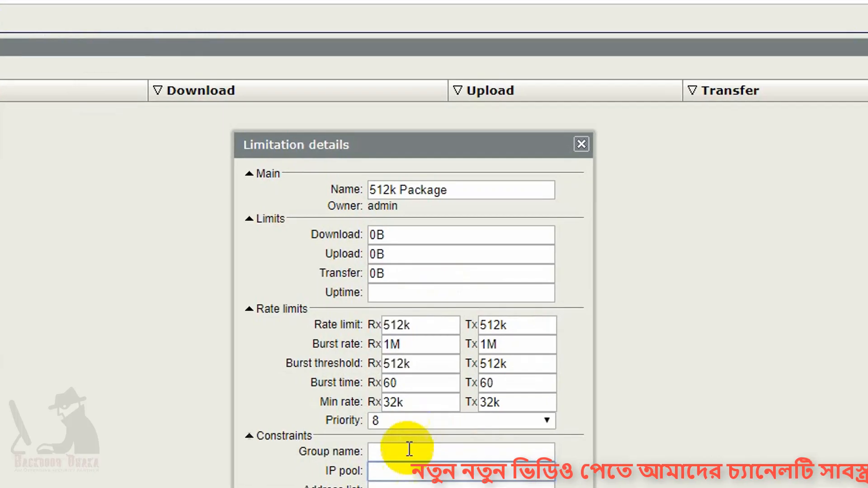
pyautogui.click(394, 470)
# - Save 512k Package with IP pool hs-pool-2, then add 1Mbps and 2Mbps Package limitations
pyautogui.hotkey('ctrl', 'v')
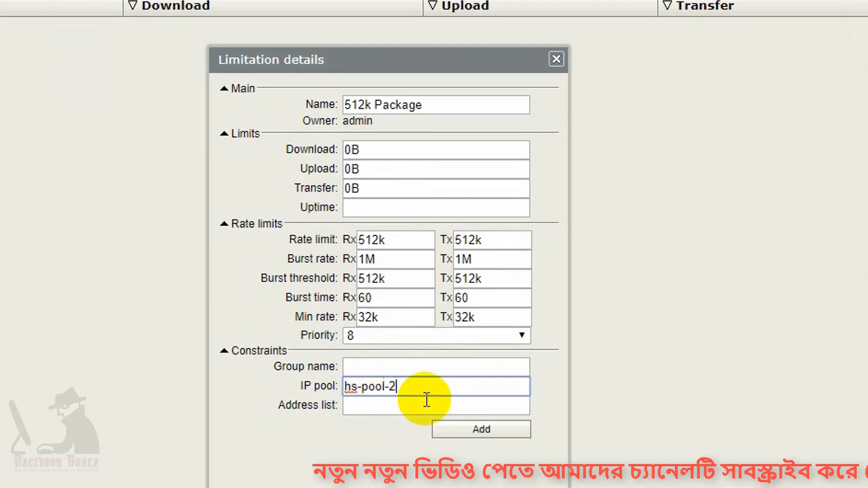
pyautogui.click(485, 440)
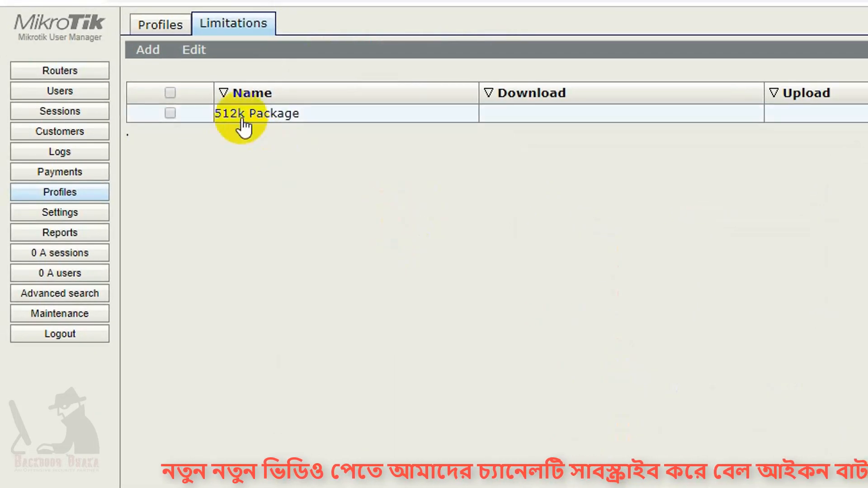
pyautogui.click(149, 51)
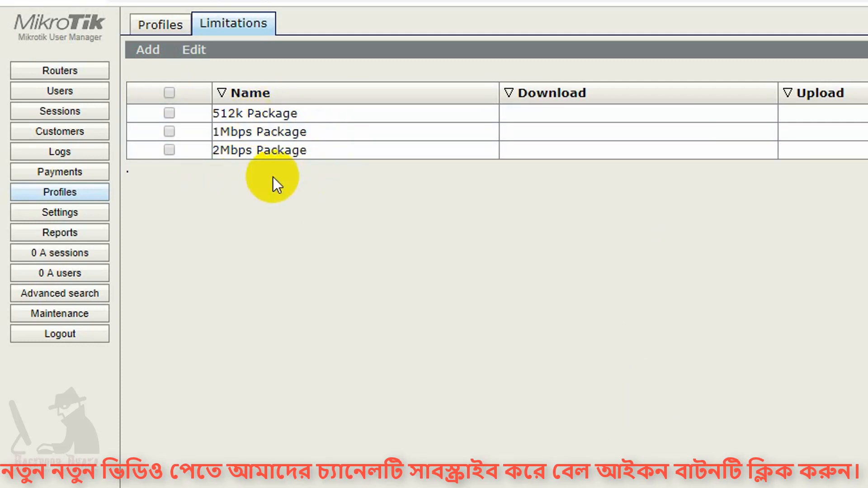
pyautogui.click(161, 28)
# - Add profiles named 512kbps, 1Mbps and 2Mbps
pyautogui.click(256, 51)
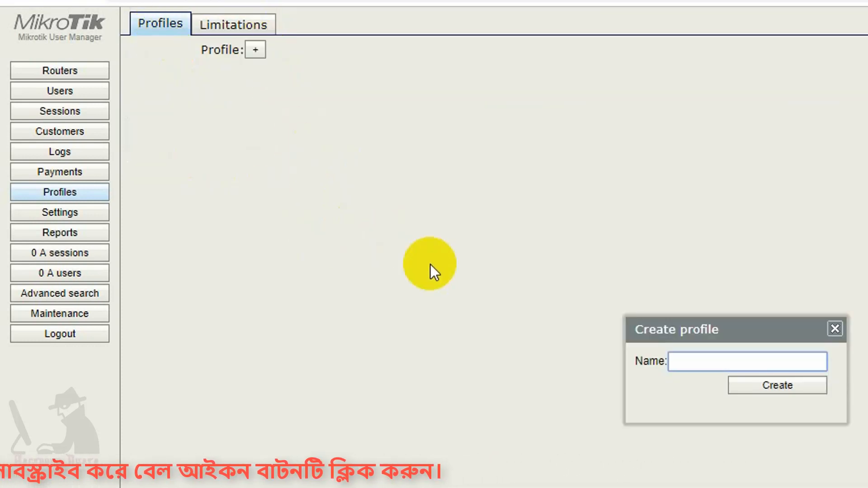
pyautogui.write('512kbps')
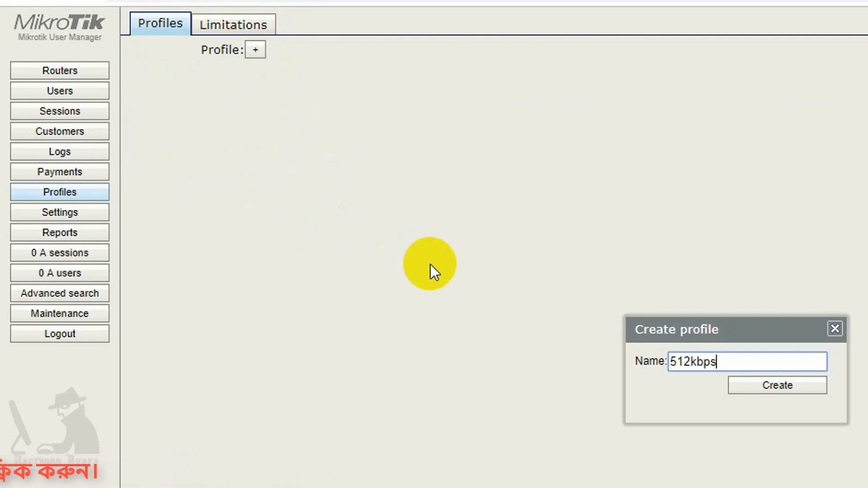
pyautogui.click(780, 384)
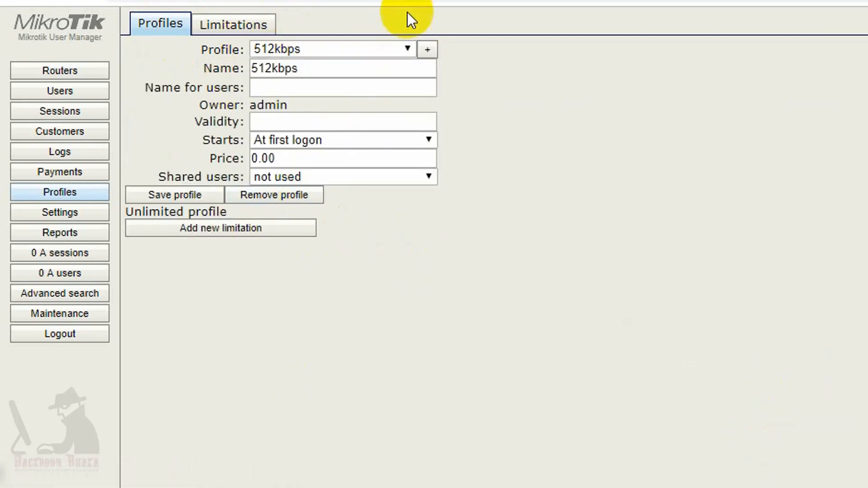
pyautogui.click(427, 50)
pyautogui.write('2')
pyautogui.press('BackSpace')
pyautogui.write('1Mbps')
pyautogui.press('Return')
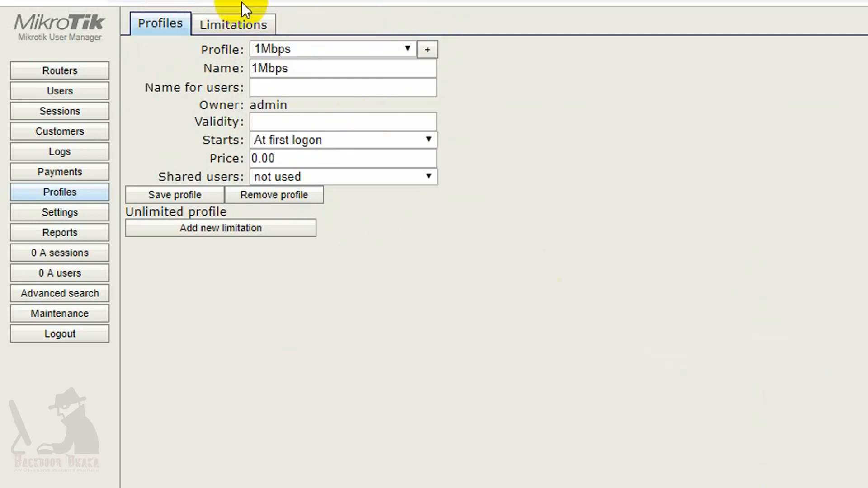
pyautogui.click(428, 49)
pyautogui.write('2Mbps')
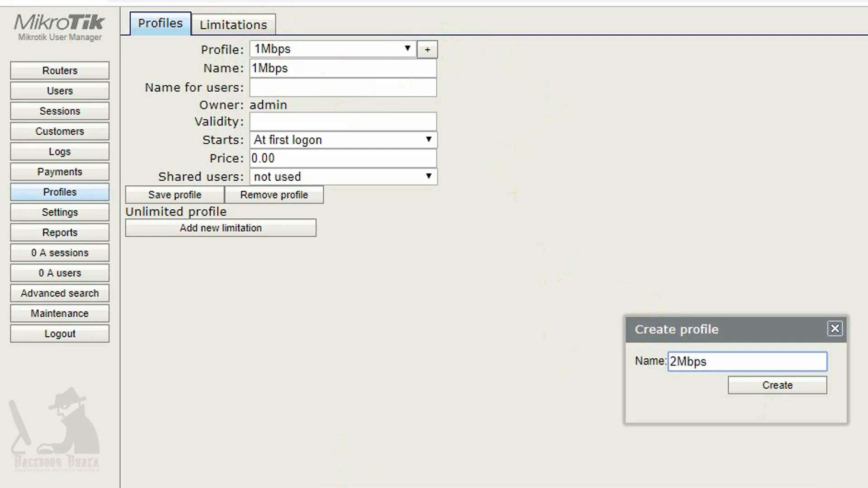
pyautogui.click(768, 386)
# - Load the 512kbps profile from the Profile dropdown
pyautogui.click(389, 49)
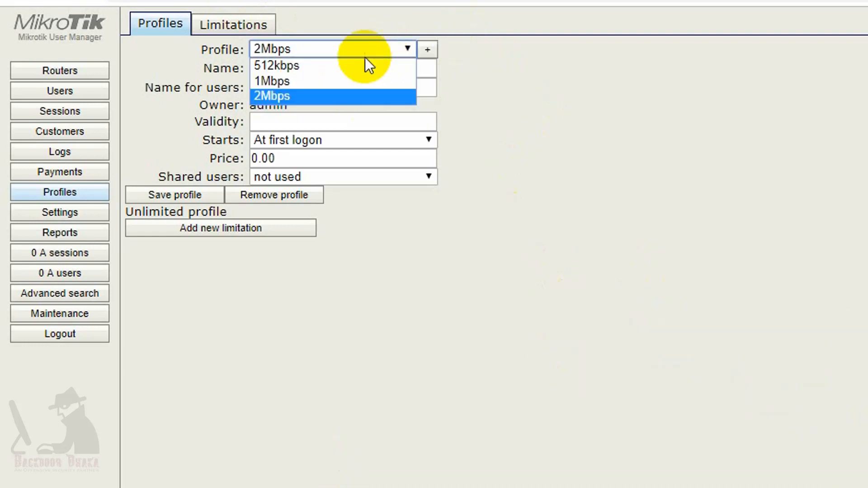
pyautogui.click(355, 64)
pyautogui.click(327, 68)
pyautogui.click(357, 51)
pyautogui.click(356, 82)
pyautogui.click(357, 51)
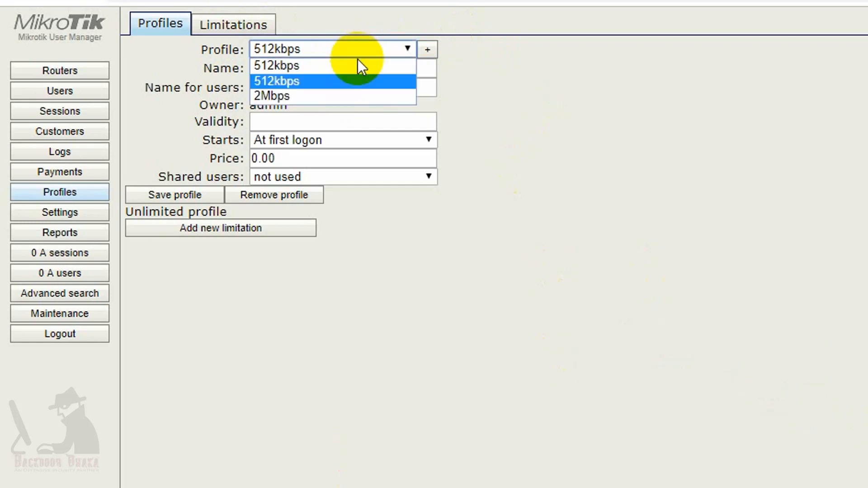
pyautogui.click(345, 81)
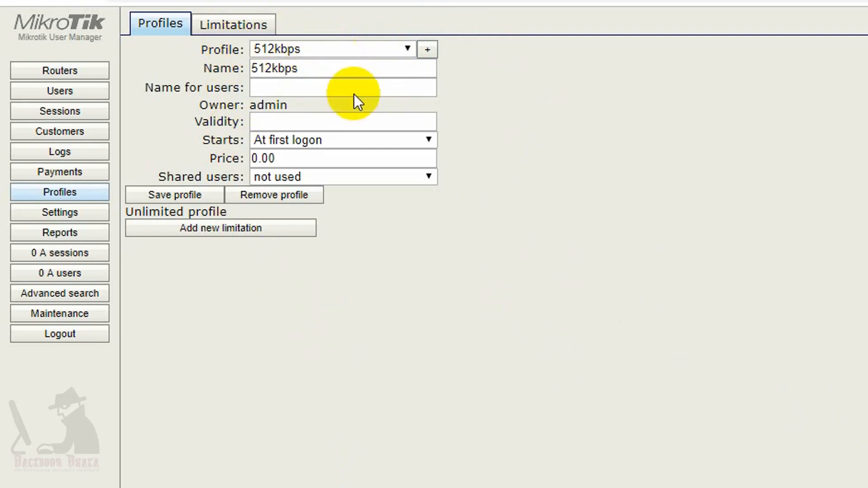
# - Attach the 512k Package limitation to the 512kbps profile
pyautogui.click(174, 231)
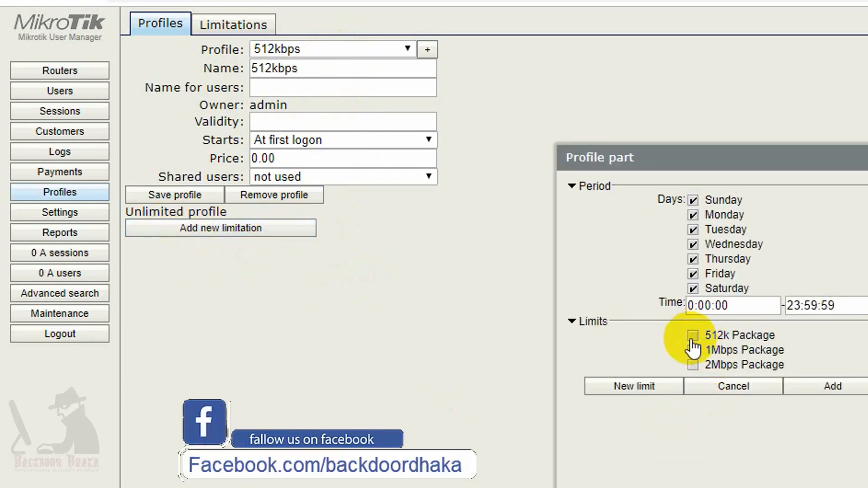
pyautogui.click(821, 385)
pyautogui.click(334, 49)
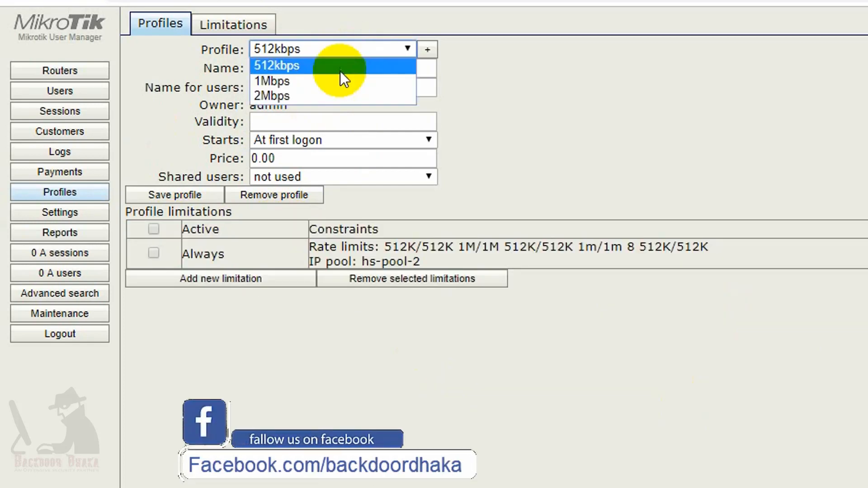
# - Attach the 1Mbps Package limitation to the 1Mbps profile
pyautogui.click(308, 77)
pyautogui.click(254, 232)
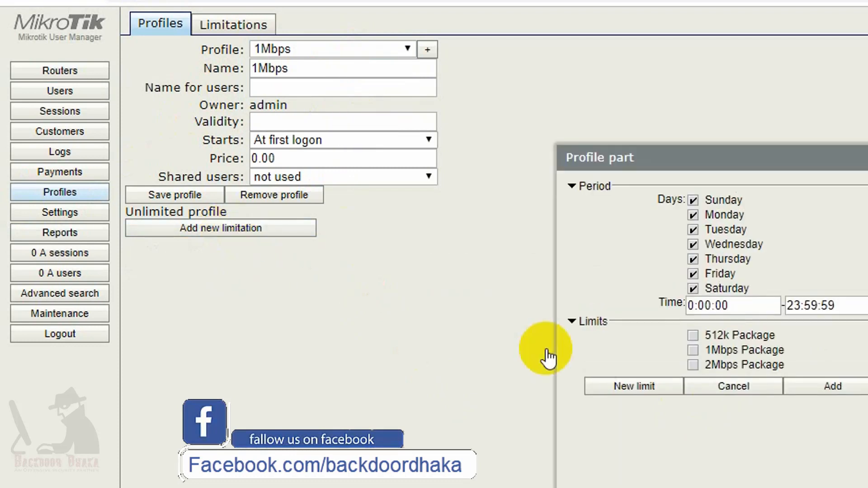
pyautogui.click(693, 351)
pyautogui.click(849, 394)
# - Attach the 2Mbps Package limitation to the 2Mbps profile
pyautogui.click(348, 50)
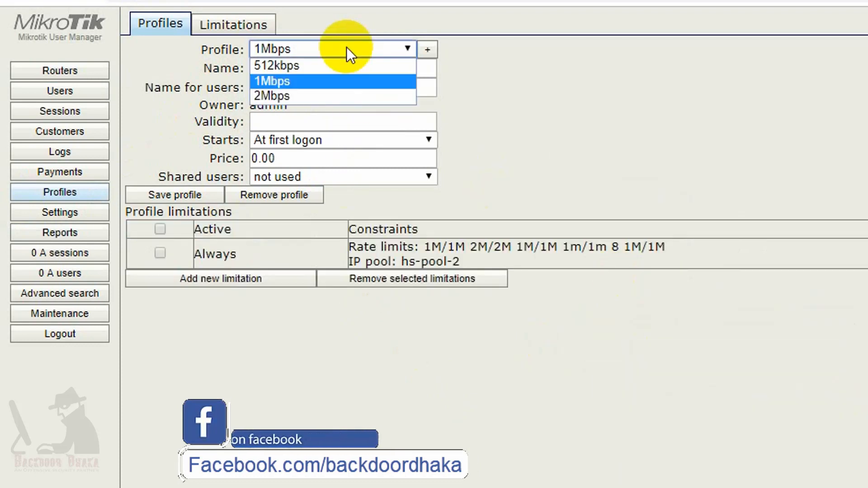
pyautogui.click(309, 95)
pyautogui.click(276, 233)
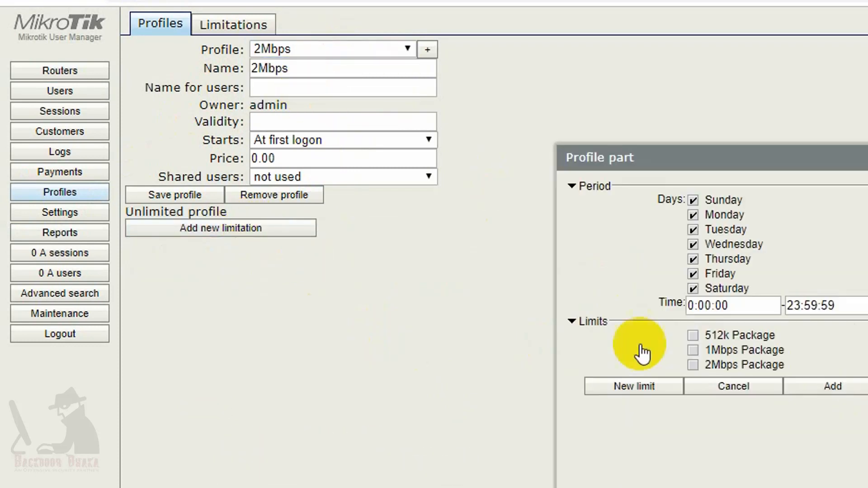
pyautogui.click(694, 364)
pyautogui.click(830, 386)
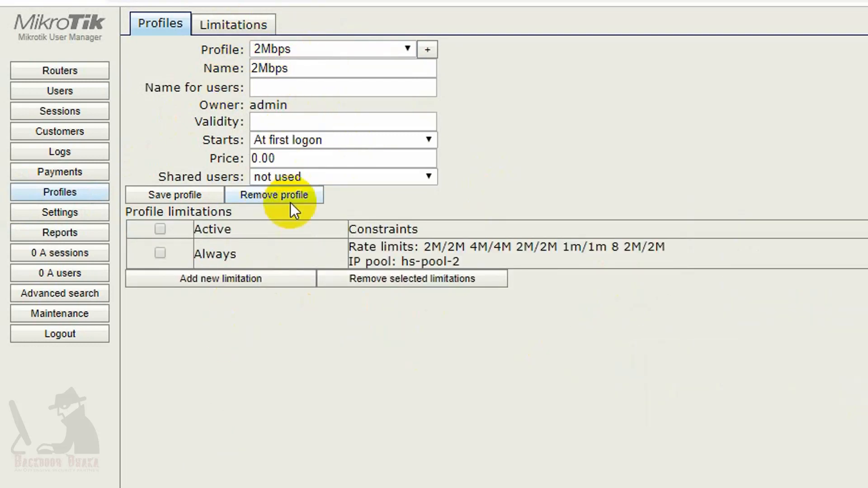
# - Register router 172.16.50.198 with its shared secret, CoA support on and CoA port 1700
pyautogui.click(59, 73)
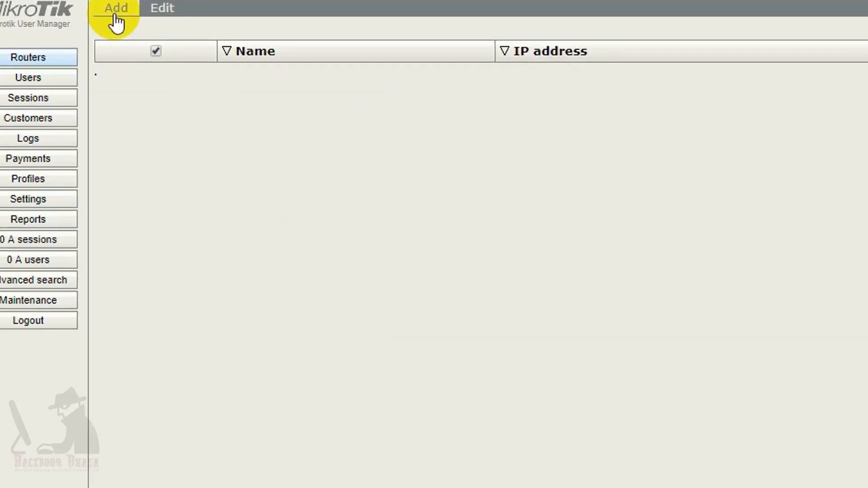
pyautogui.click(144, 21)
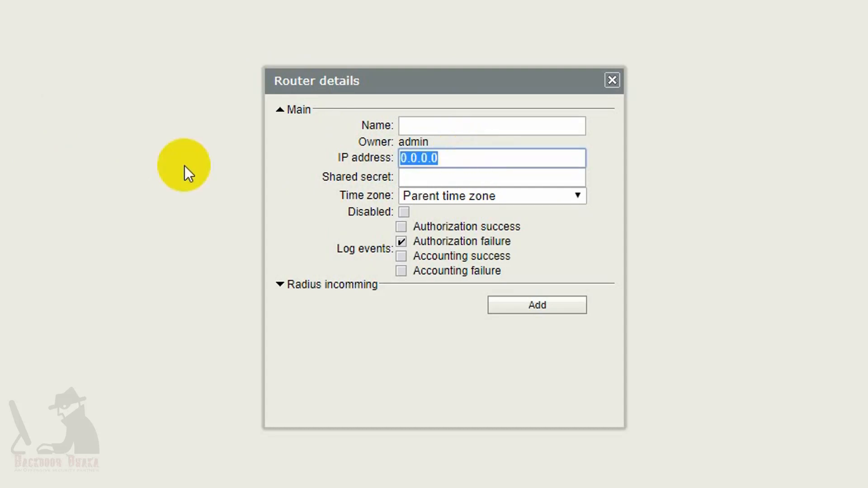
pyautogui.write('172.16.5')
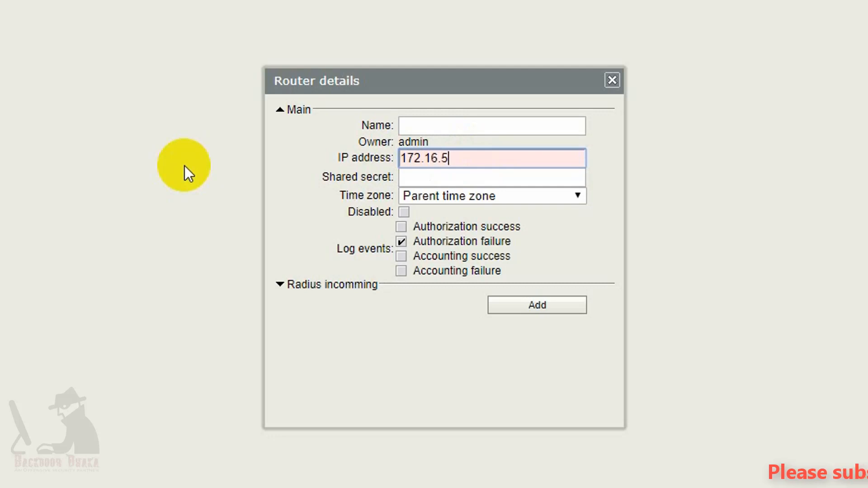
pyautogui.write('0.198')
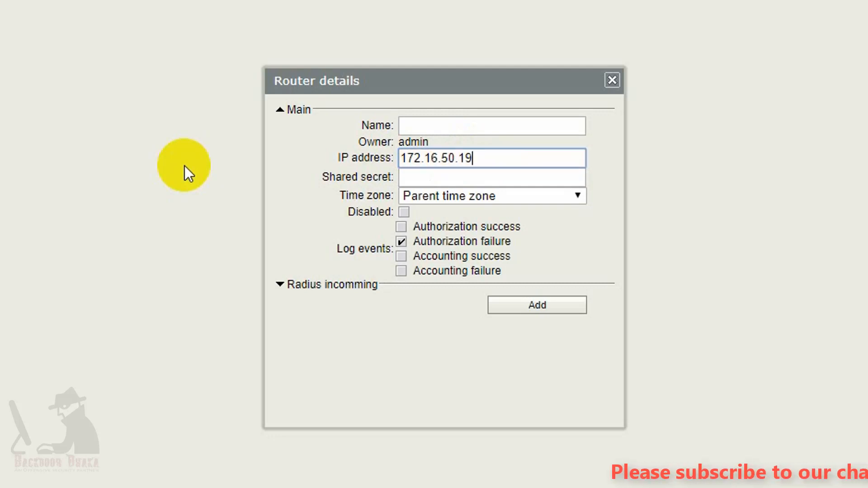
pyautogui.click(464, 172)
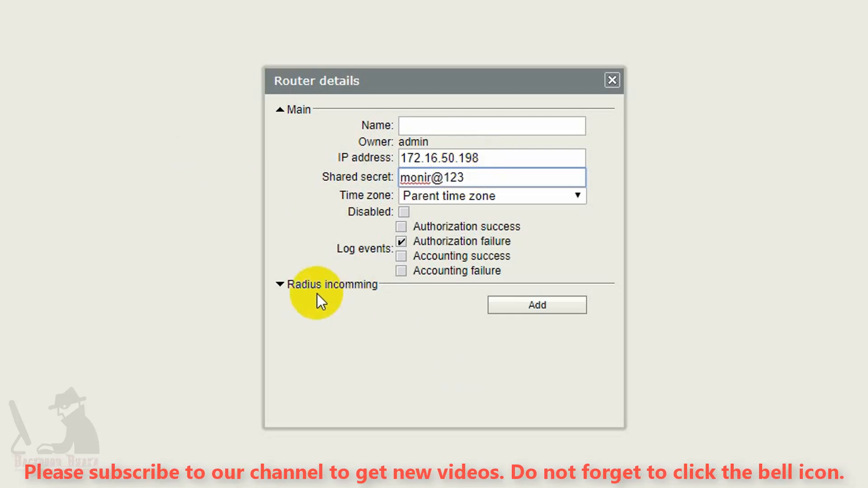
pyautogui.click(278, 285)
pyautogui.click(267, 315)
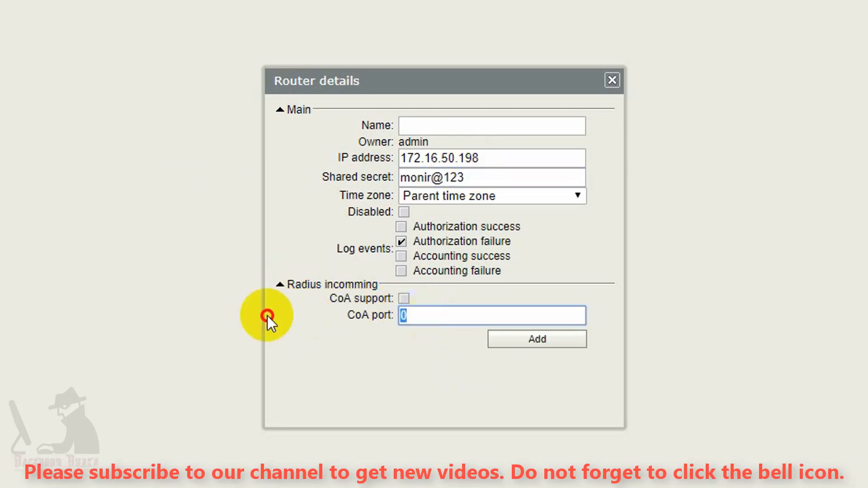
pyautogui.click(403, 299)
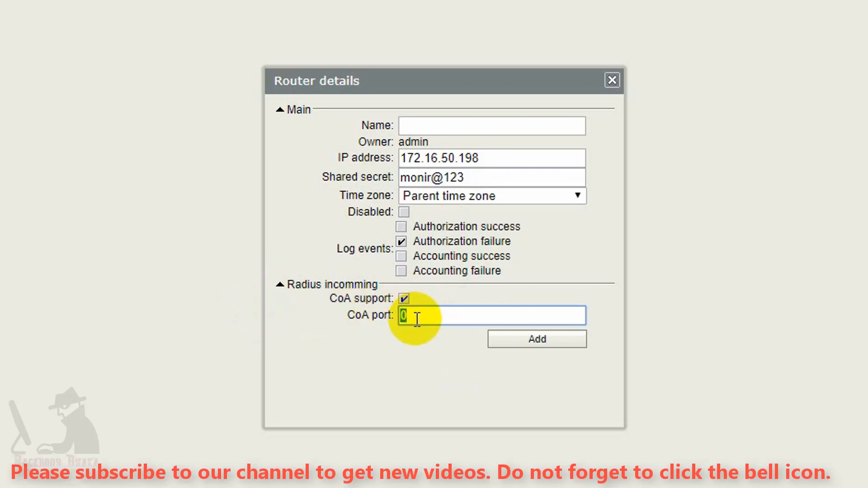
pyautogui.write('1700')
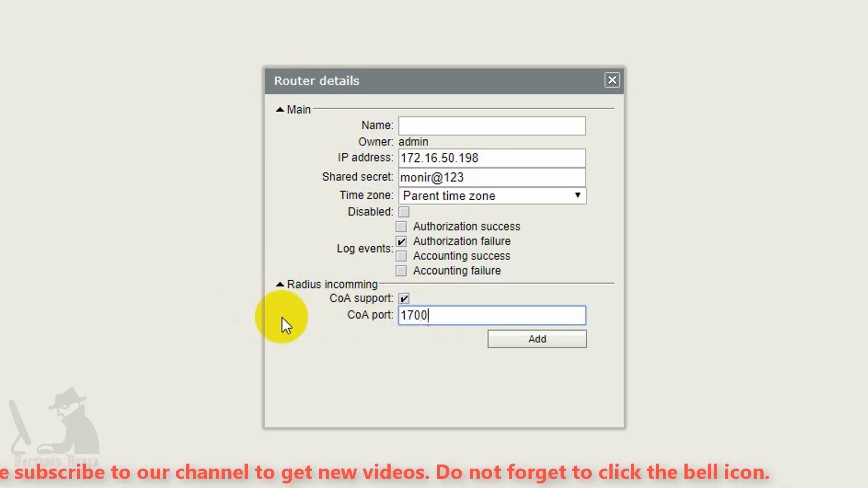
pyautogui.click(537, 339)
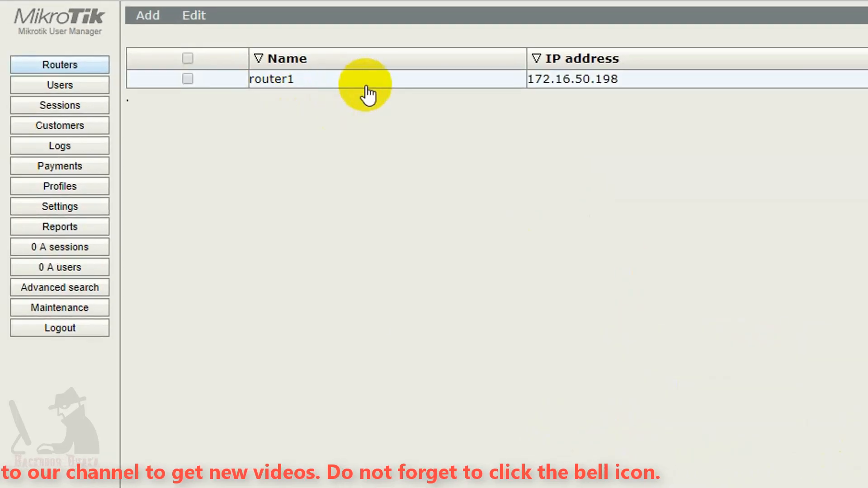
# - Add the first user with username and password on the 512kbps profile
pyautogui.click(55, 86)
pyautogui.click(148, 18)
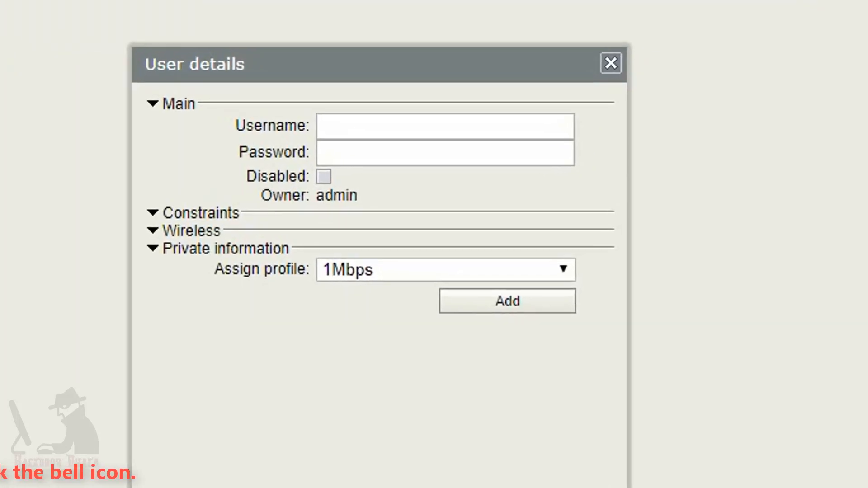
pyautogui.click(413, 135)
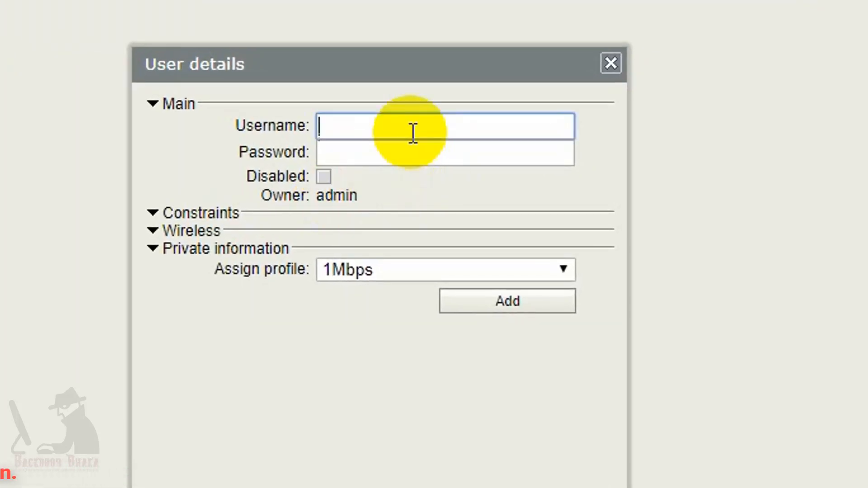
pyautogui.click(370, 150)
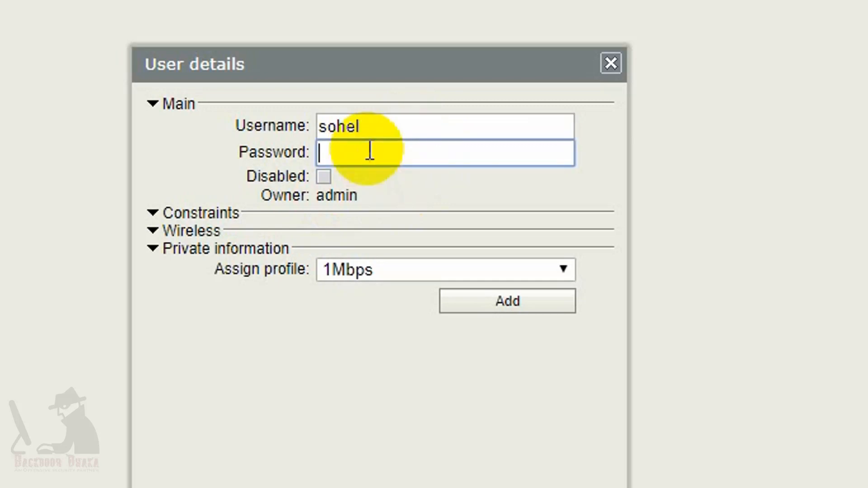
pyautogui.click(364, 271)
pyautogui.click(384, 332)
pyautogui.click(502, 305)
# - Add the second user with username and password on the 1Mbps profile
pyautogui.click(213, 32)
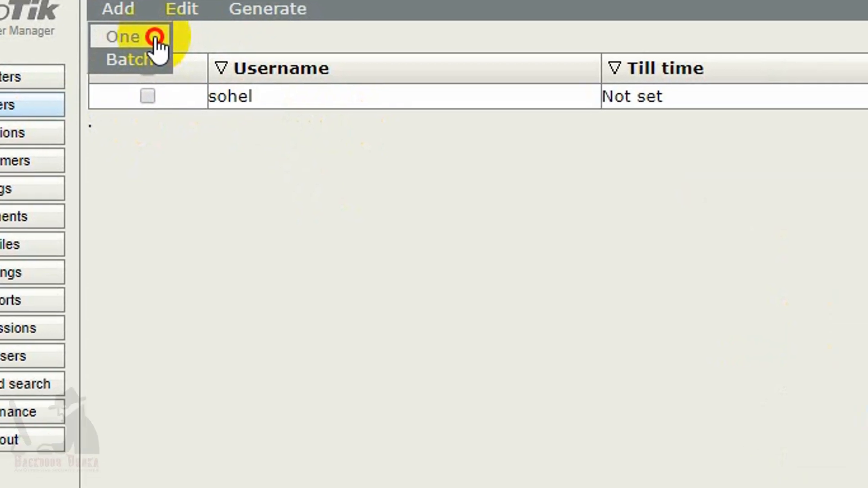
pyautogui.click(155, 39)
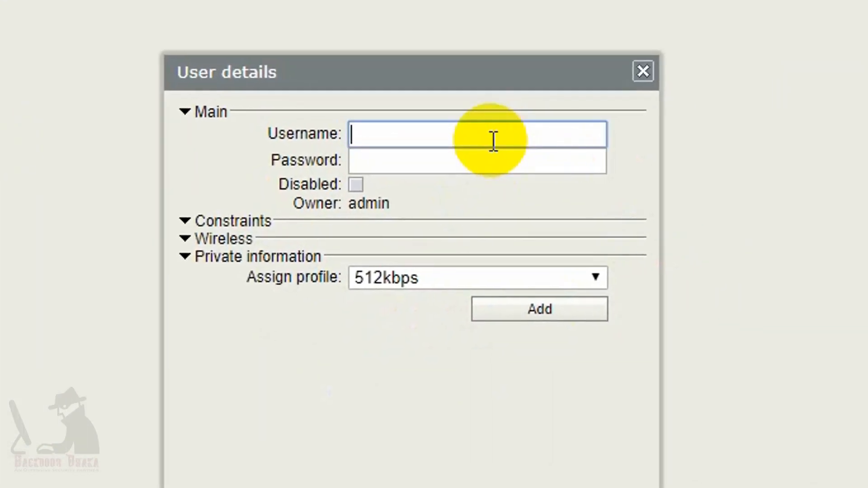
pyautogui.write('milon')
pyautogui.click(476, 164)
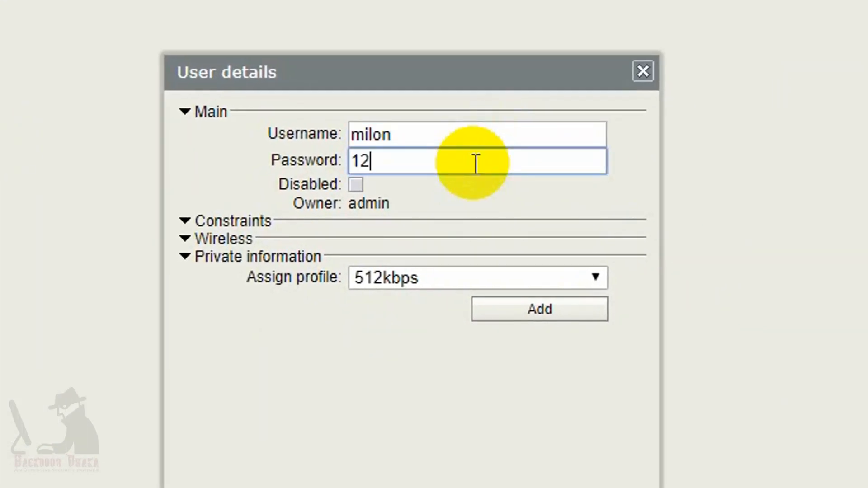
pyautogui.click(452, 278)
pyautogui.click(388, 300)
pyautogui.click(540, 309)
# - Add the third user with username and password on the 2Mbps profile
pyautogui.moveTo(140, 3)
pyautogui.click(148, 27)
pyautogui.click(394, 118)
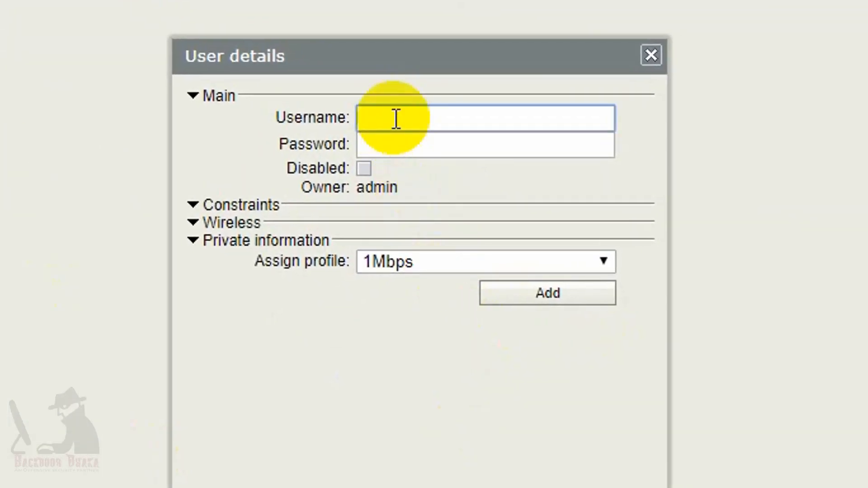
pyautogui.write('shamim')
pyautogui.click(393, 148)
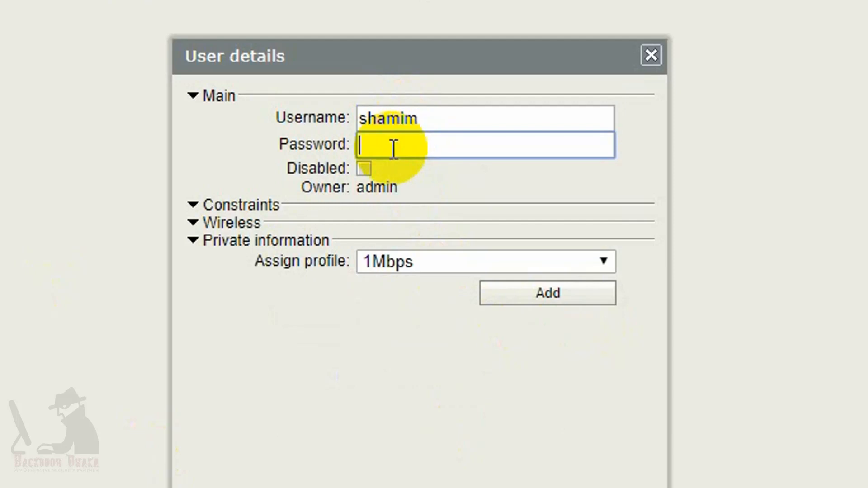
pyautogui.click(381, 265)
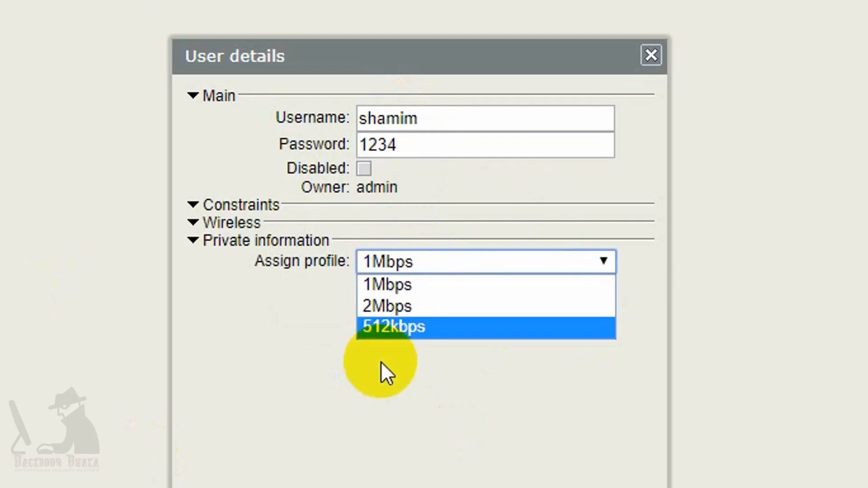
pyautogui.click(388, 308)
pyautogui.click(549, 294)
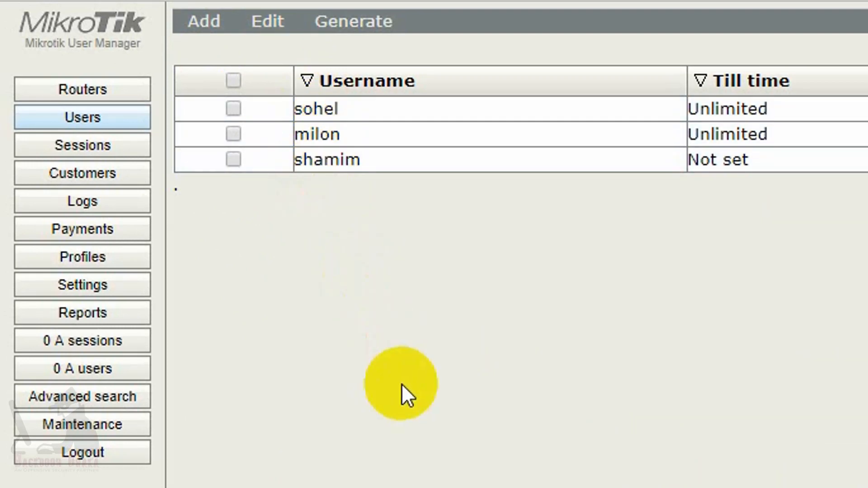
# - Pass through Routers and Users, then open Profiles to view the 2Mbps profile's rate limits
pyautogui.click(97, 85)
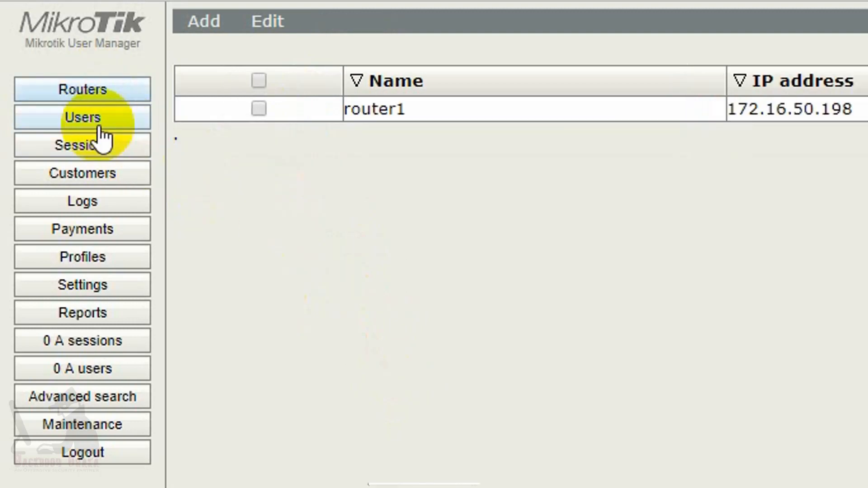
pyautogui.click(93, 119)
pyautogui.click(109, 258)
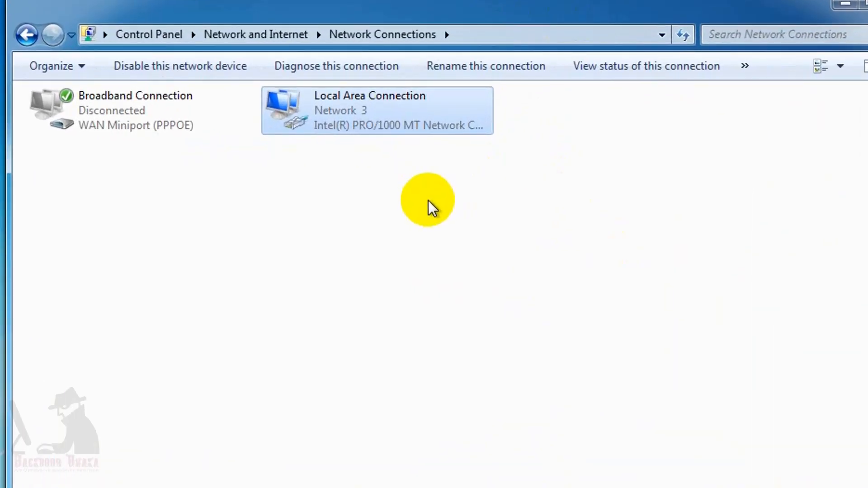
# - Check the Local Area Connection's status details
pyautogui.rightClick(346, 115)
pyautogui.click(395, 153)
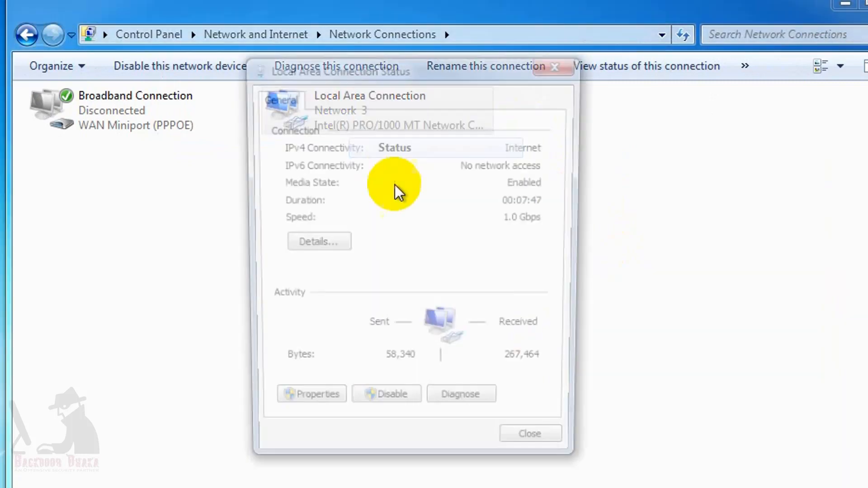
pyautogui.click(312, 244)
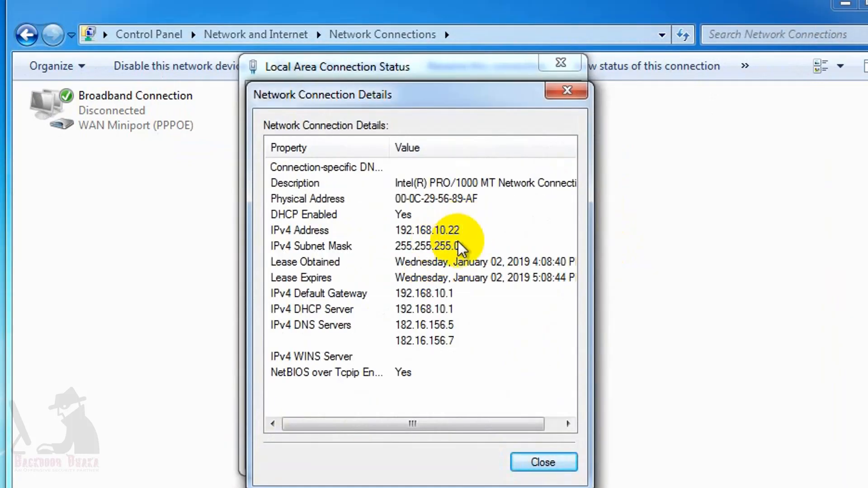
pyautogui.click(543, 462)
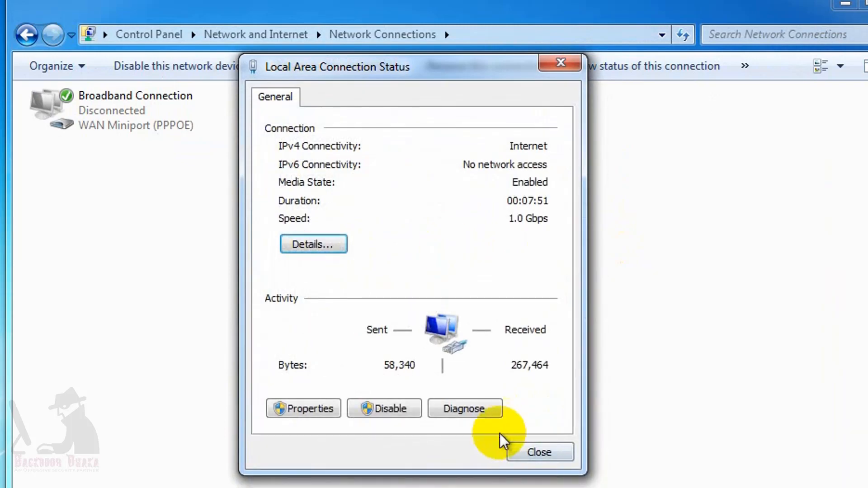
pyautogui.click(536, 453)
# - Disable and re-enable the Local Area Connection
pyautogui.rightClick(346, 127)
pyautogui.click(390, 132)
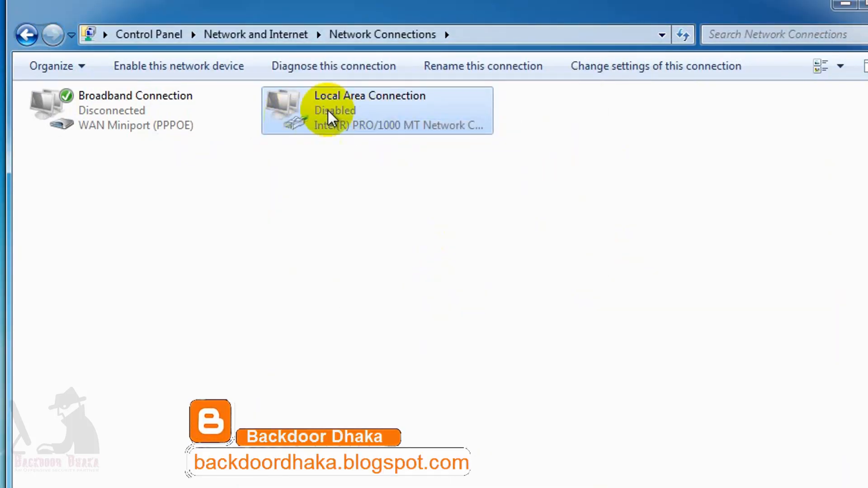
pyautogui.rightClick(340, 106)
pyautogui.click(388, 118)
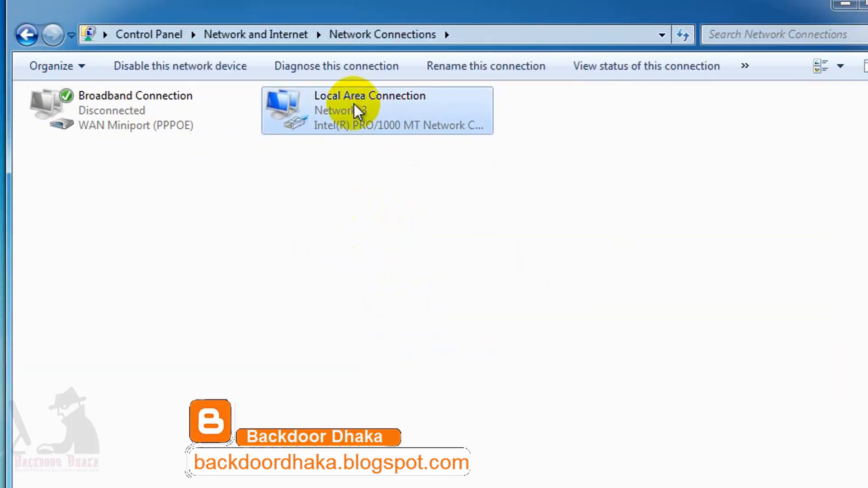
# - Confirm the connection now has 192.168.10.22 via gateway 192.168.10.1, then start Chrome
pyautogui.rightClick(354, 105)
pyautogui.click(416, 140)
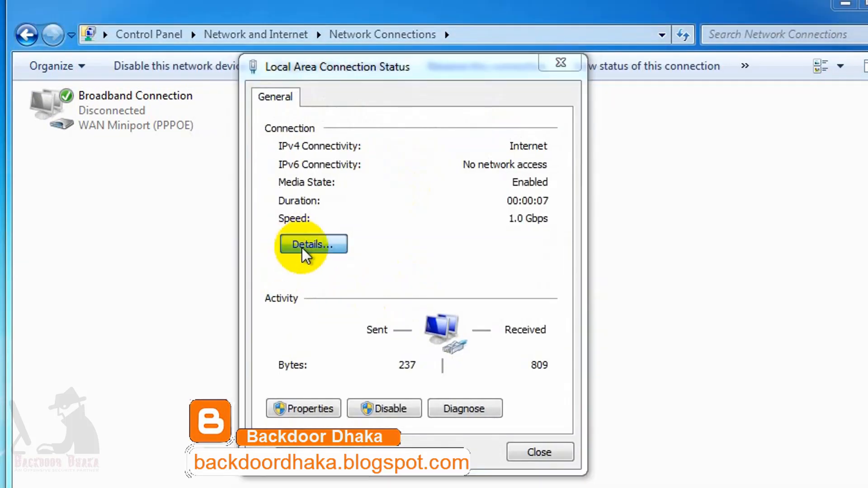
pyautogui.click(306, 247)
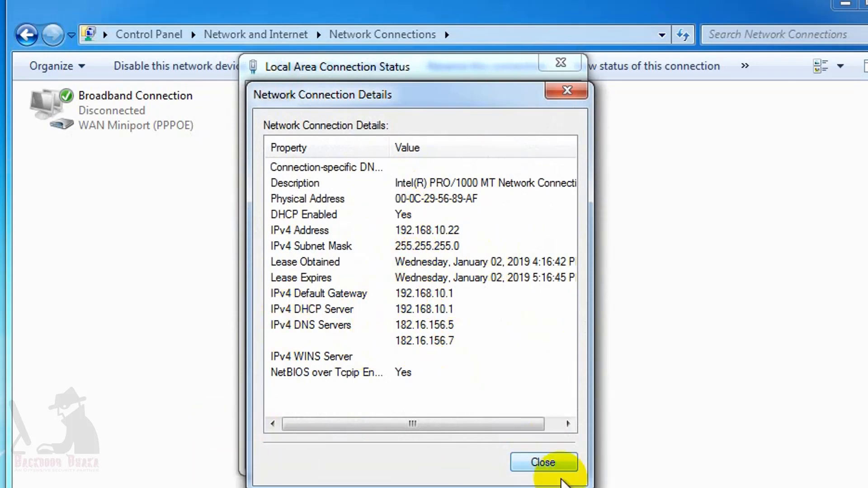
pyautogui.click(547, 459)
pyautogui.click(560, 65)
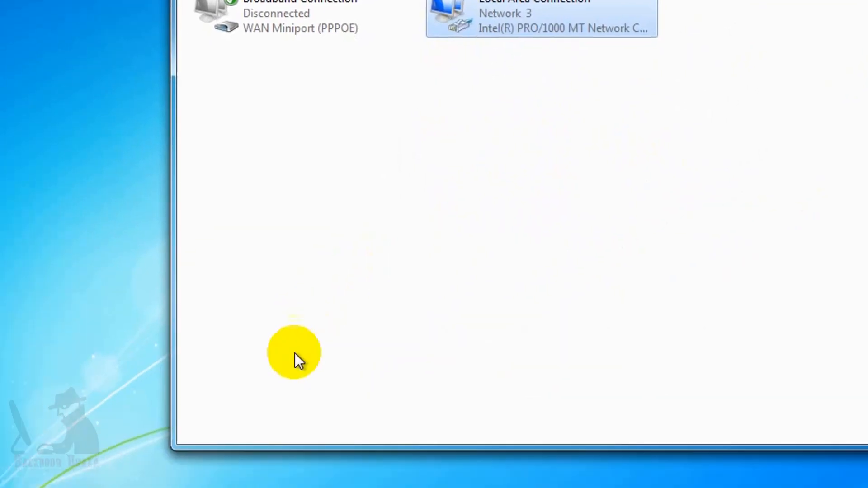
pyautogui.click(248, 472)
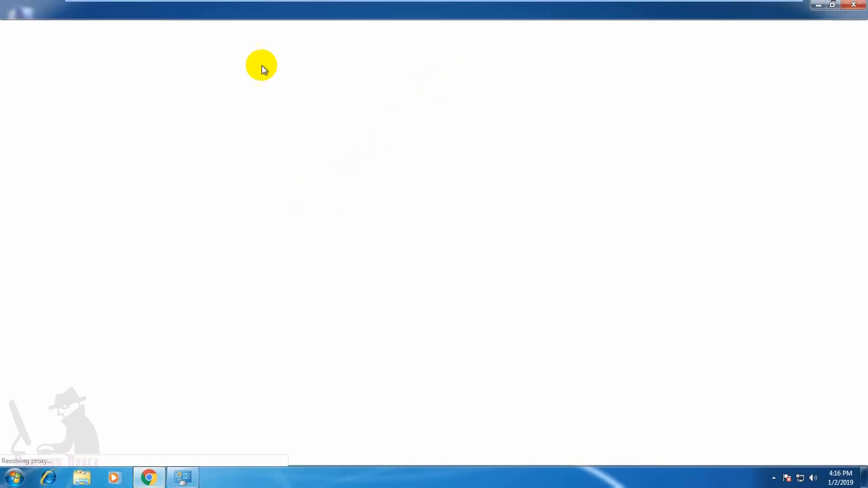
# - Load google.com and a suggested site in Chrome so the hotspot login page appears
pyautogui.click(165, 31)
pyautogui.write('g')
pyautogui.press('Return')
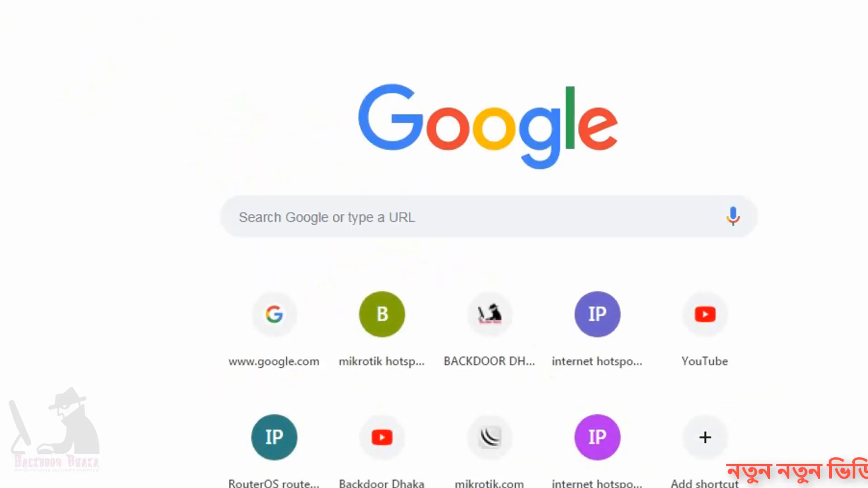
pyautogui.write('ba')
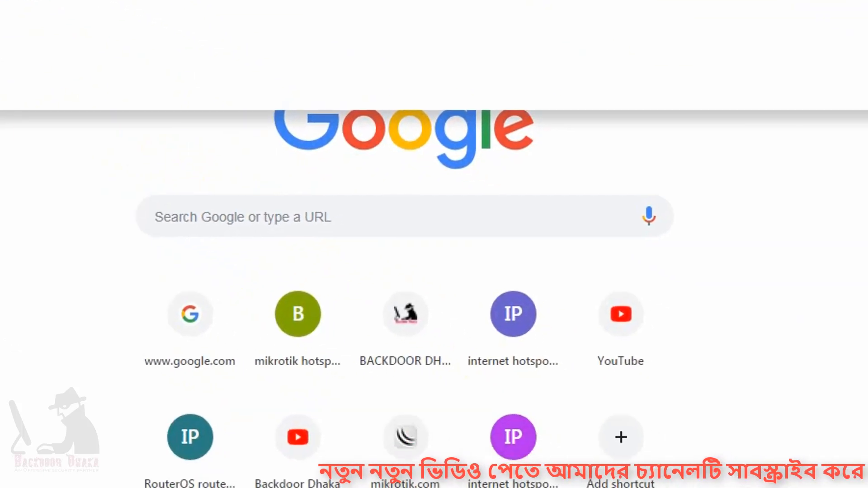
pyautogui.press('Return')
pyautogui.click(409, 188)
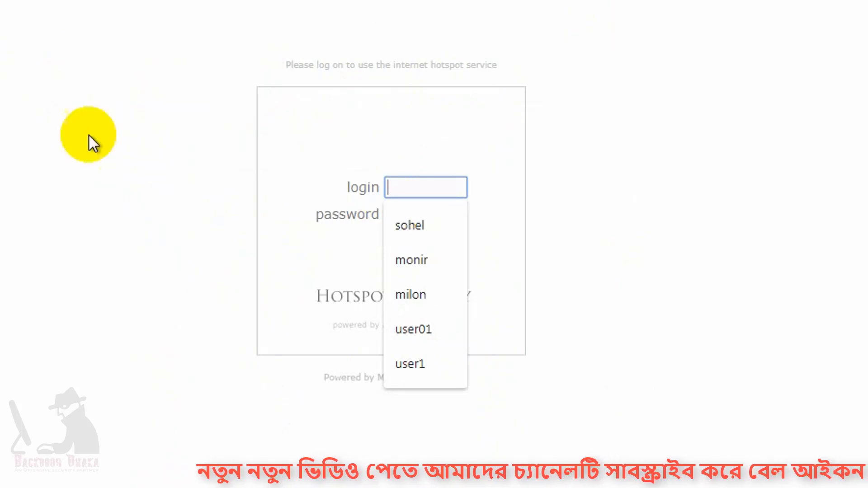
# - Review the saved usernames suggested for the Hotspot login field, then close the list
pyautogui.click(590, 202)
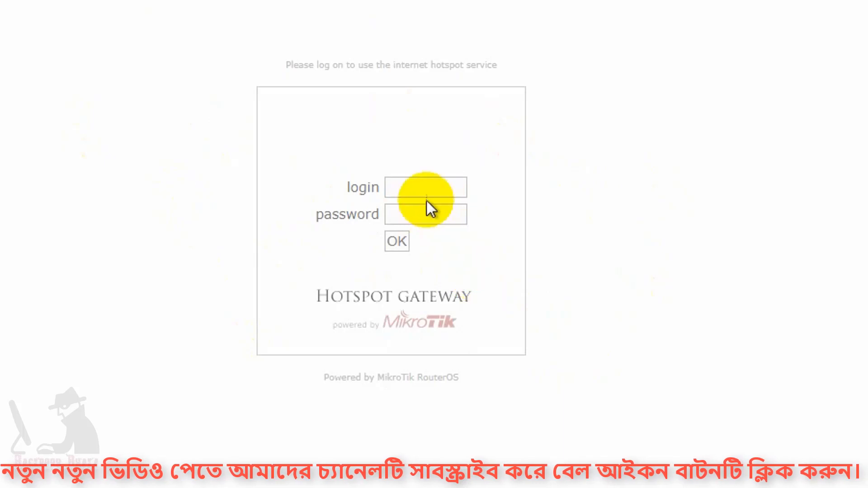
pyautogui.click(419, 186)
pyautogui.click(612, 201)
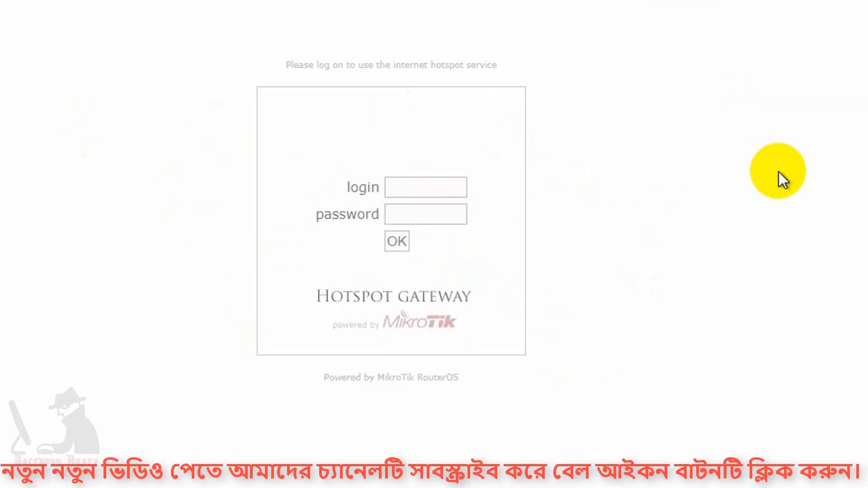
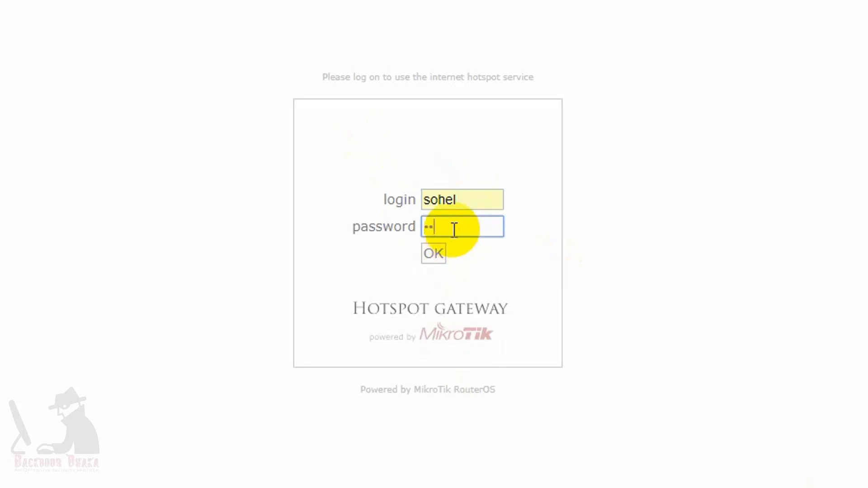
# - Sign in to the hotspot as sohel and check the welcome page showing IP 192.168.10.150
pyautogui.click(436, 255)
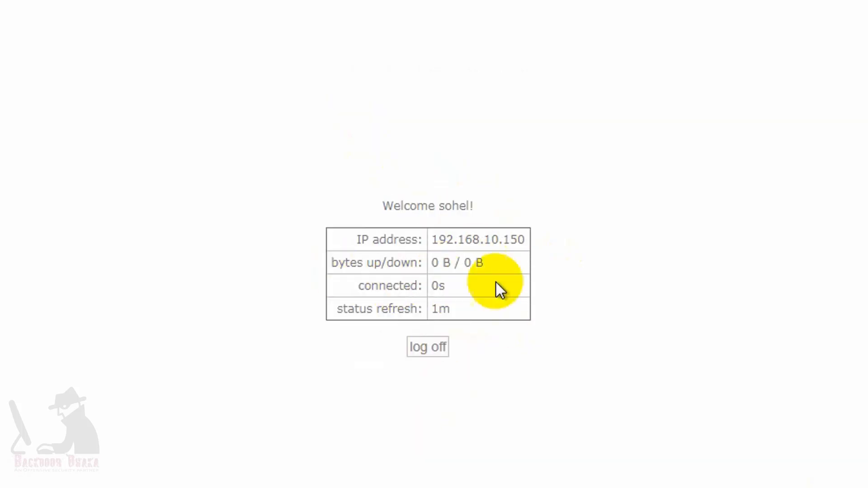
pyautogui.moveTo(380, 205); pyautogui.dragTo(494, 213)
pyautogui.click(461, 261)
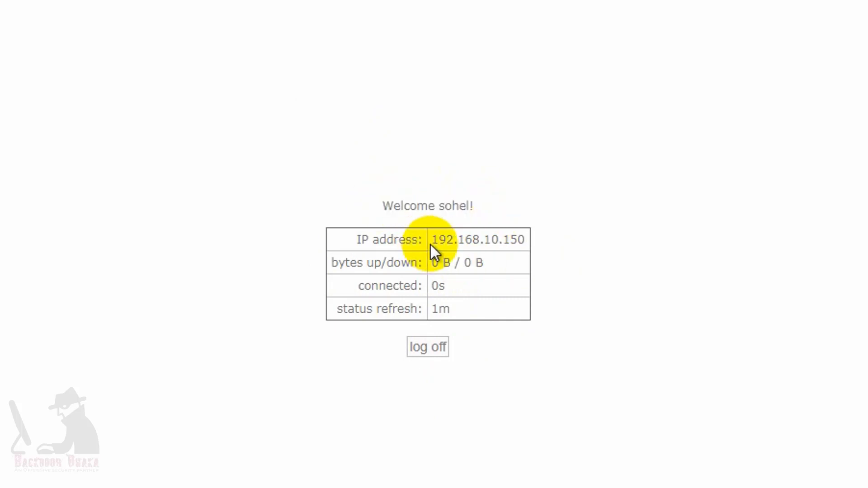
pyautogui.moveTo(434, 244); pyautogui.dragTo(526, 242)
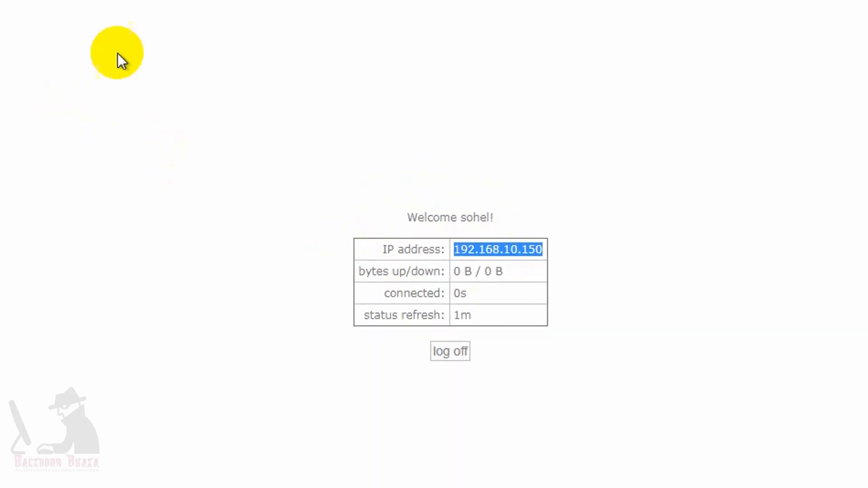
# - Reload the google.com tab to confirm Google now loads after login
pyautogui.click(89, 10)
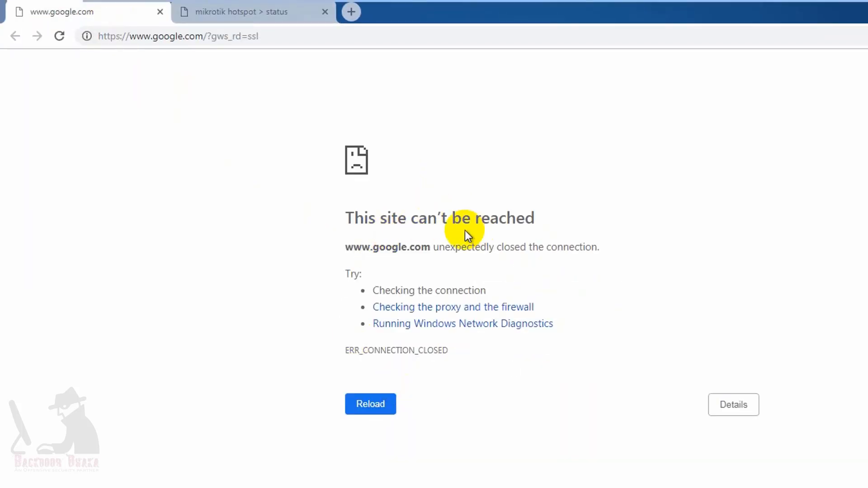
pyautogui.click(366, 409)
pyautogui.click(514, 214)
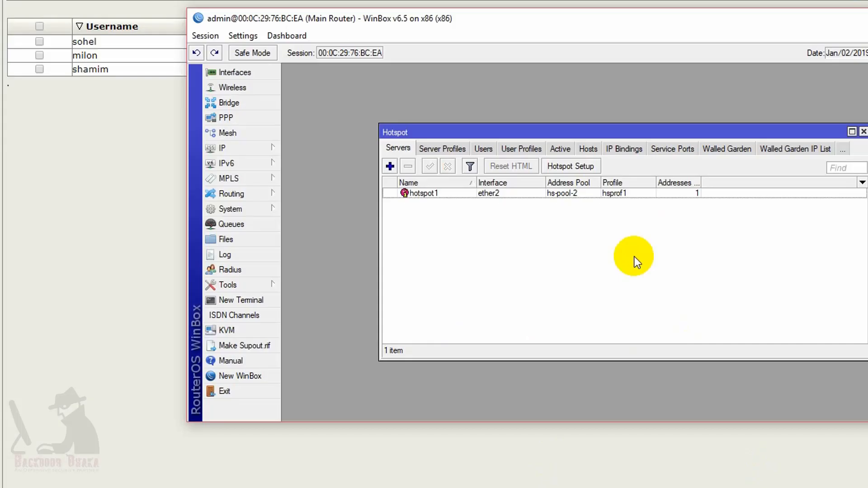
# - Check the Hotspot Active list for sohel's session on hotspot1 from 192.168.10.150
pyautogui.click(562, 151)
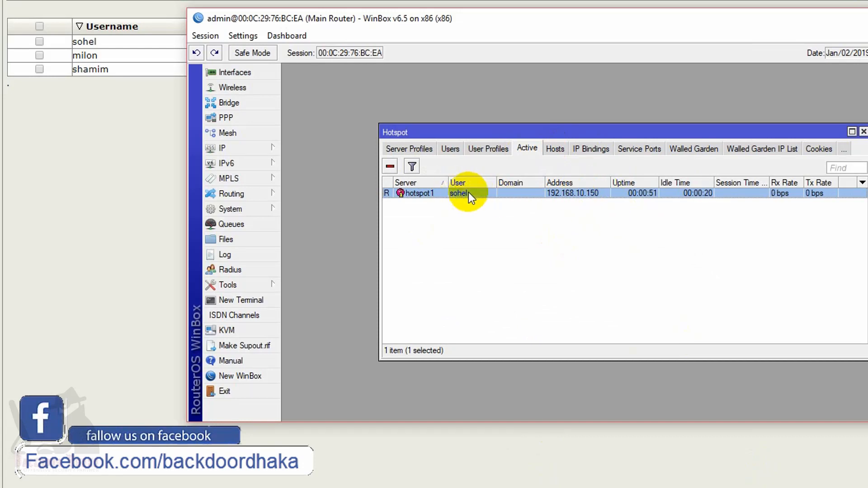
pyautogui.click(443, 149)
pyautogui.click(529, 148)
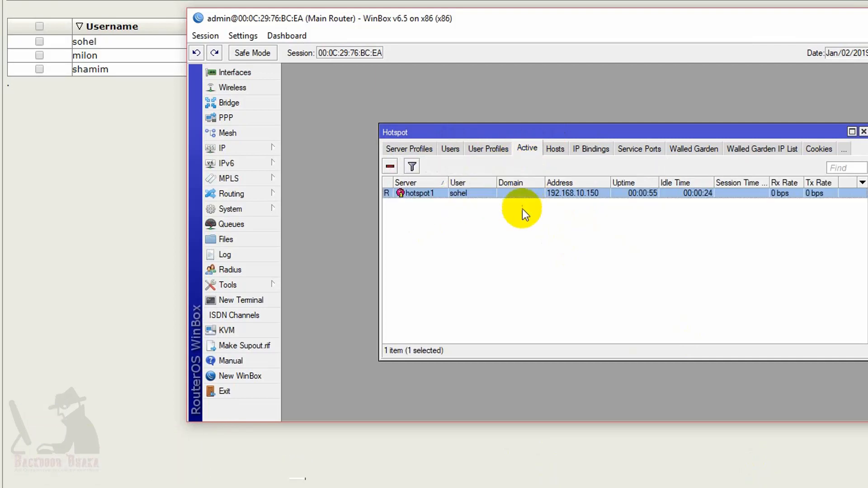